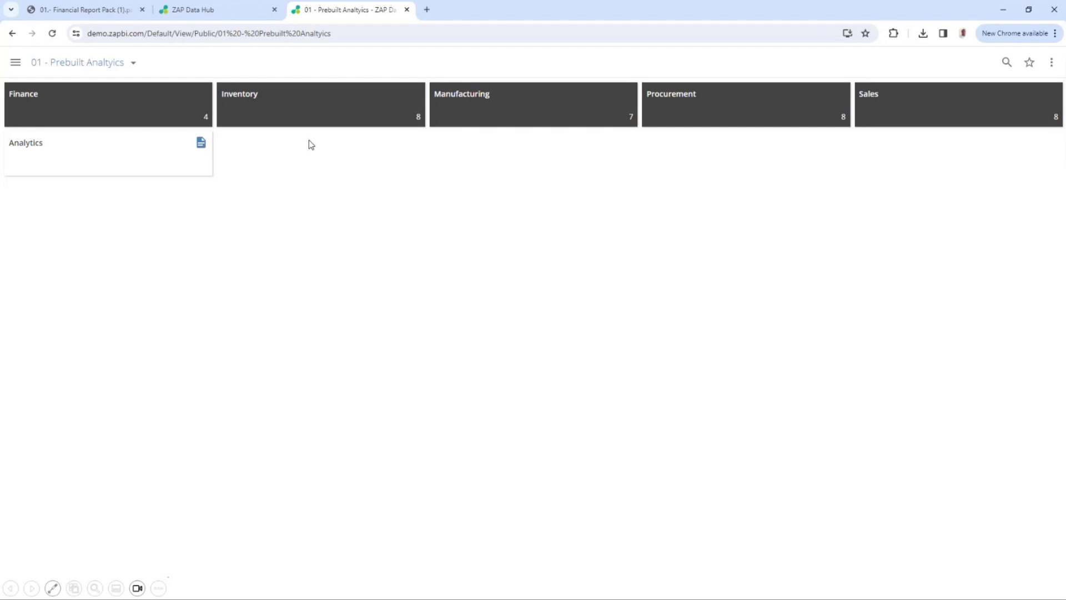
Open the Inventory manager dashboard from the Inventory folder and filter it to Company 01
left_click(318, 97)
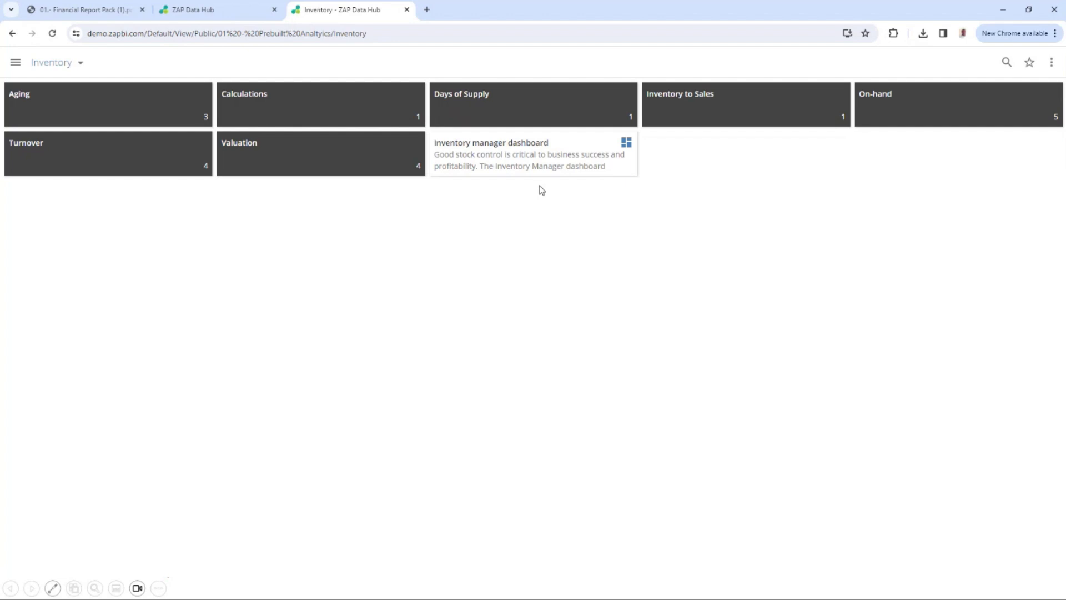
left_click(522, 164)
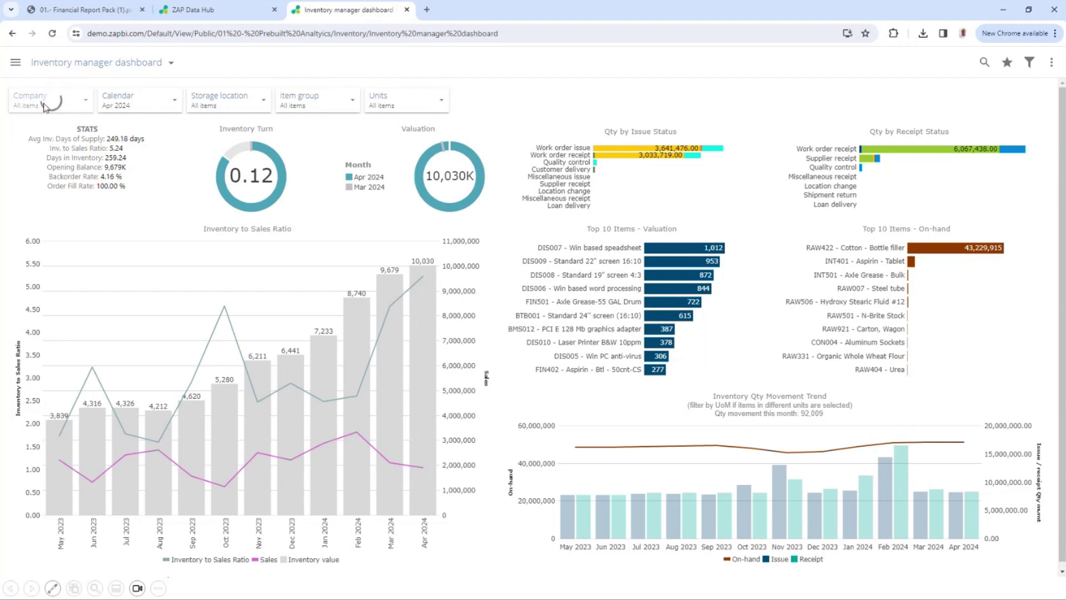
left_click(44, 107)
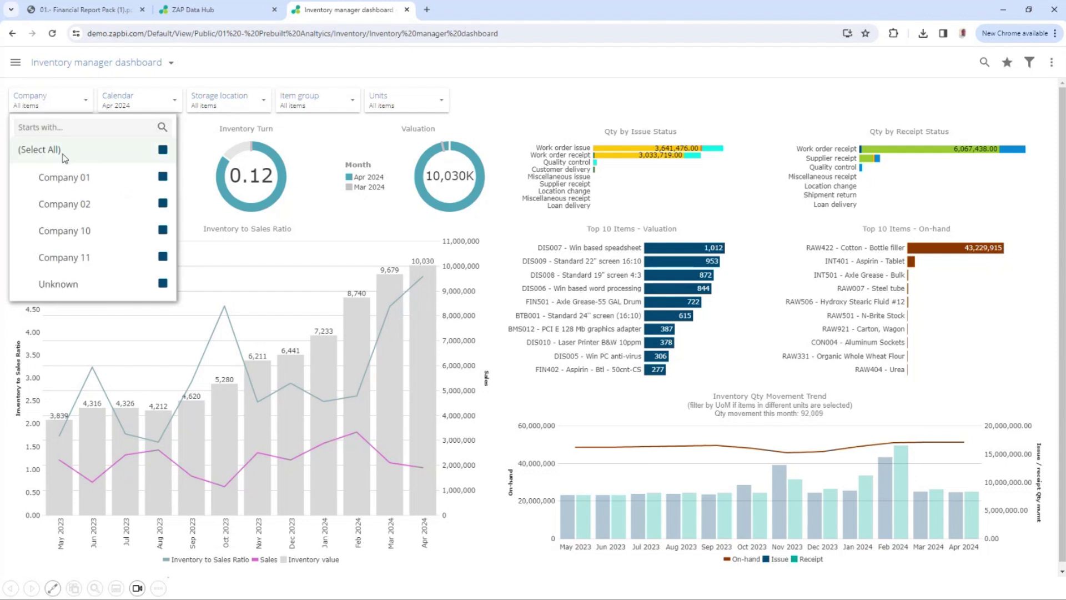
left_click(89, 178)
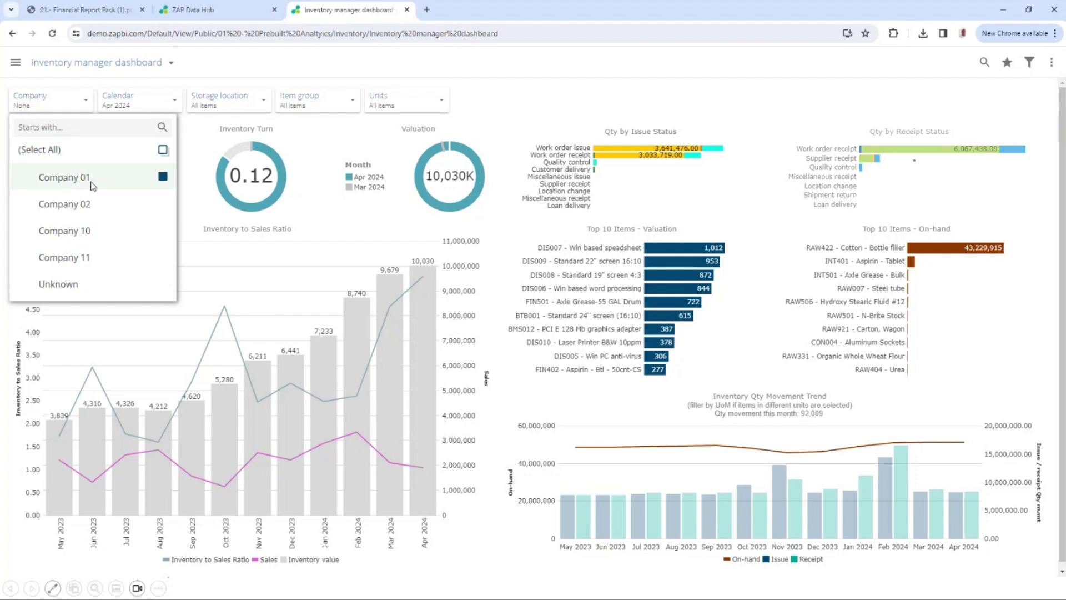
left_click(192, 218)
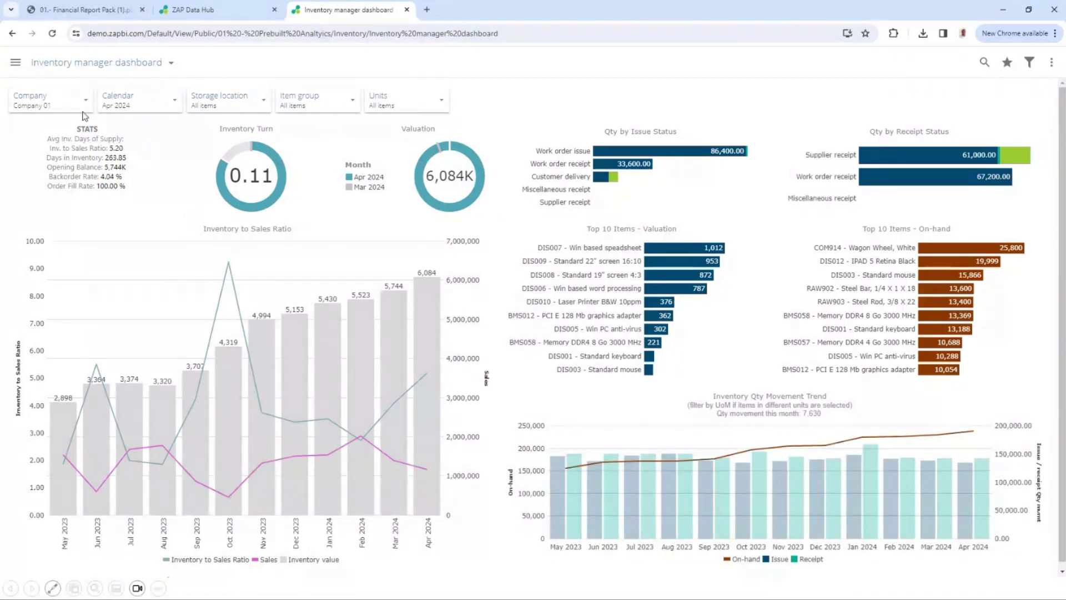
Set the Inventory manager dashboard's calendar filter to Mar 2024
left_click(144, 105)
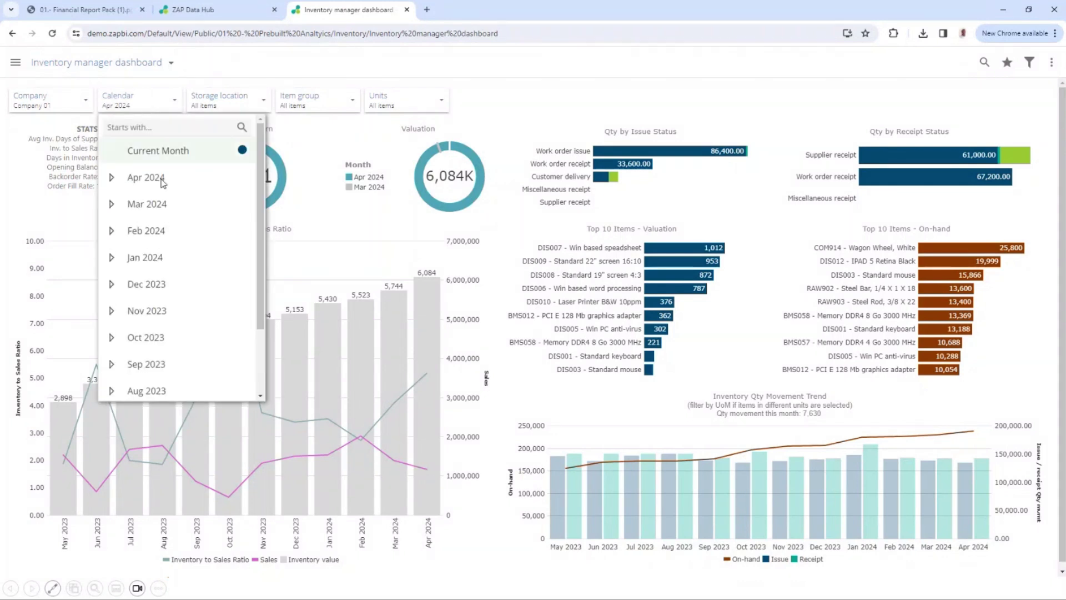
left_click(167, 204)
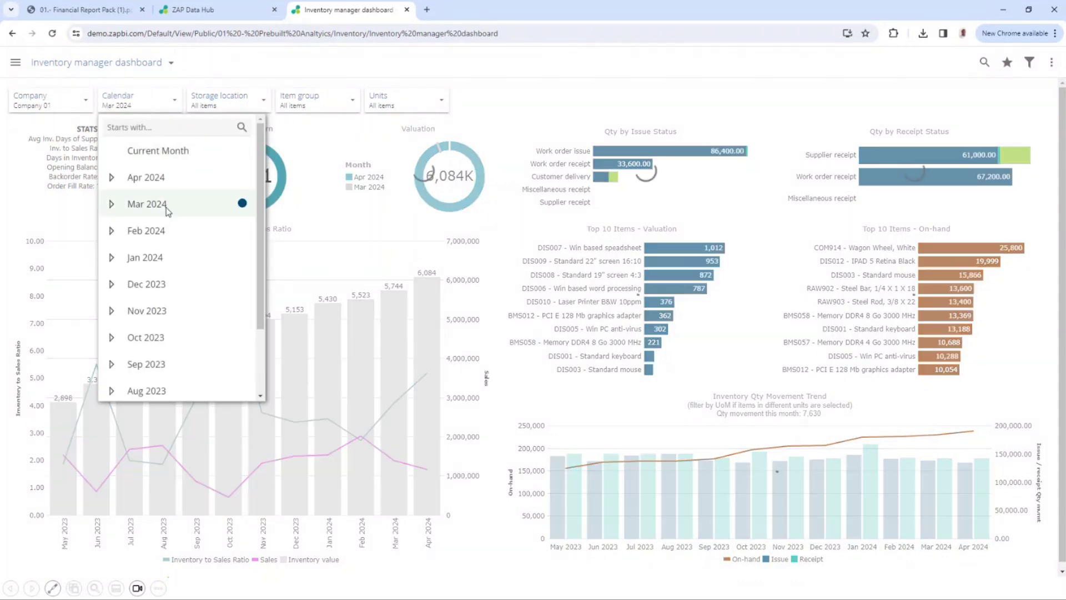
left_click(328, 221)
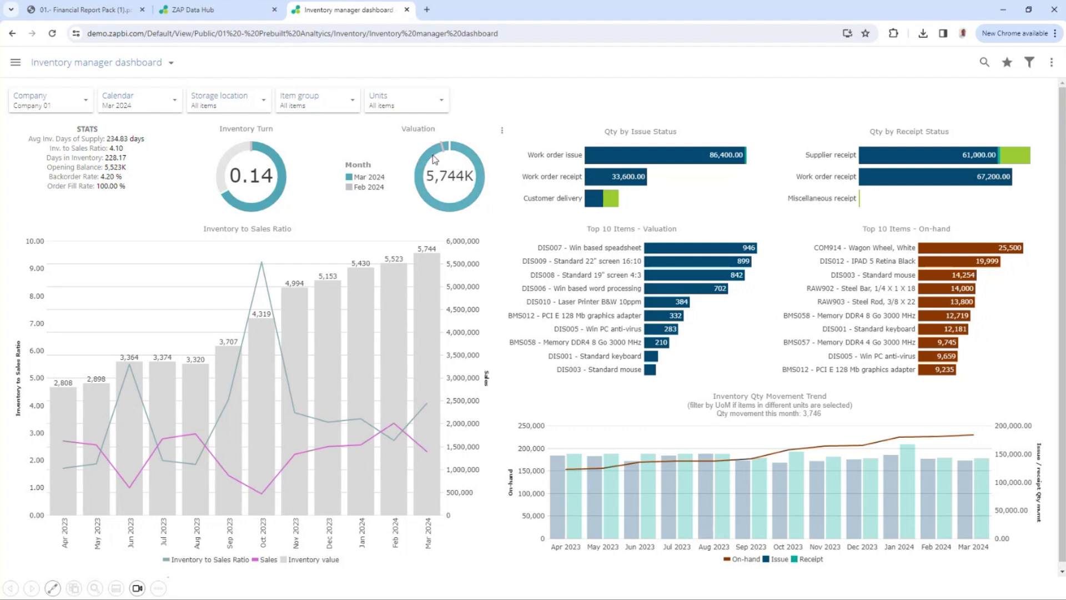
Return to the Inventory folder and open the Inventory Days of Supply report in Days of Supply
mouse_move(434, 159)
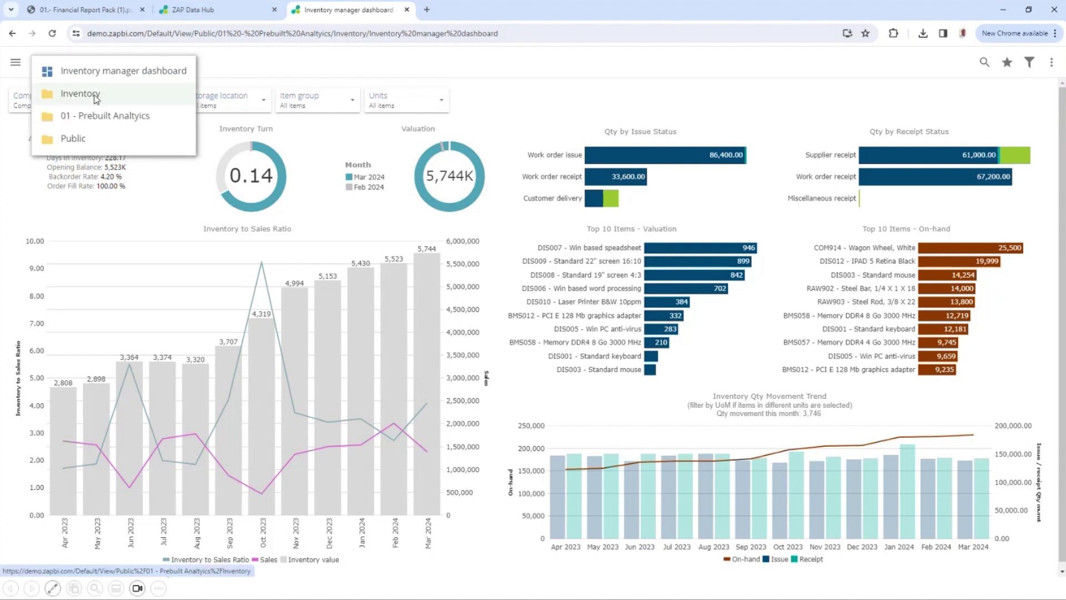
left_click(96, 100)
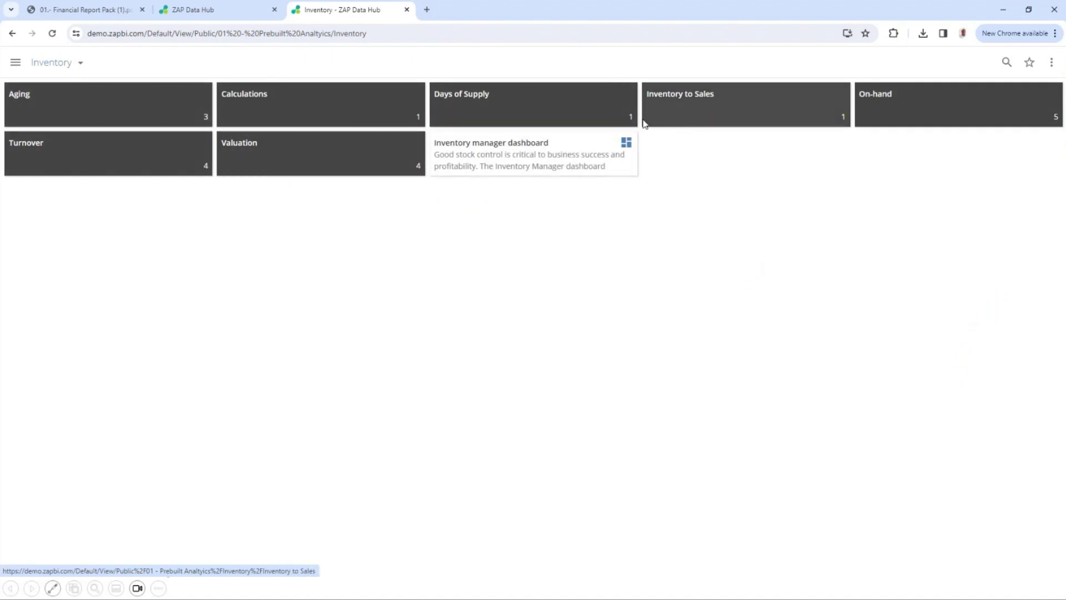
left_click(537, 115)
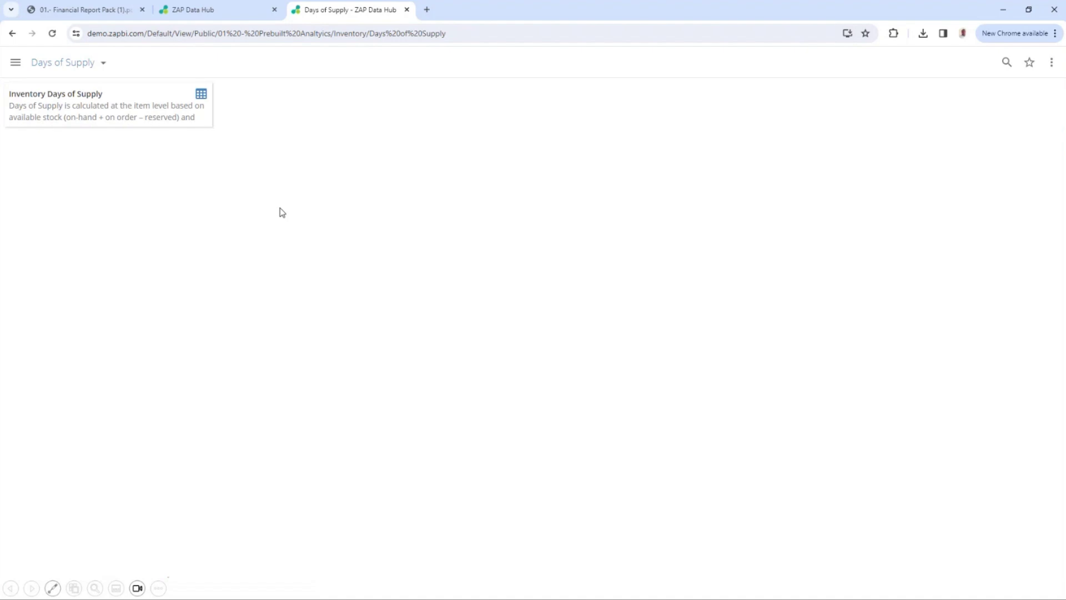
left_click(93, 115)
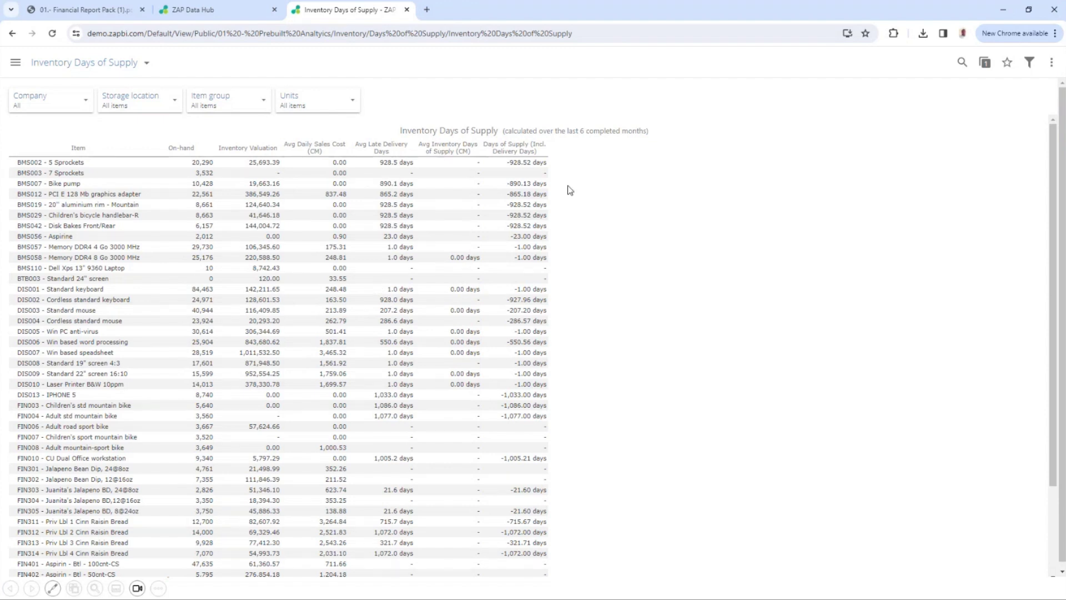
View the Days of Supply report's download options and go back to the Inventory manager dashboard
left_click(1051, 63)
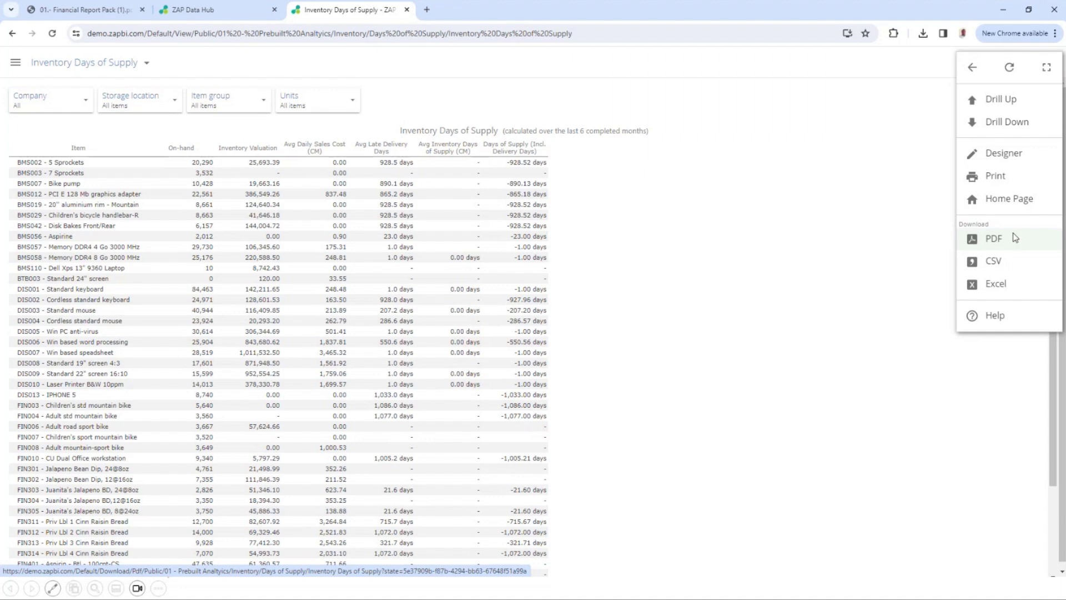
left_click(972, 69)
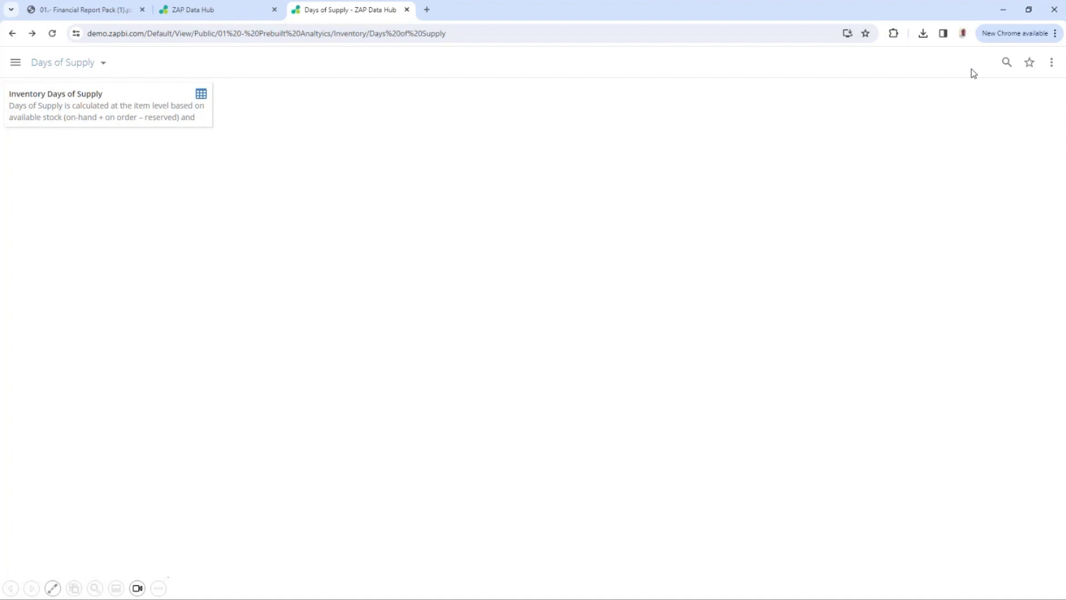
left_click(12, 34)
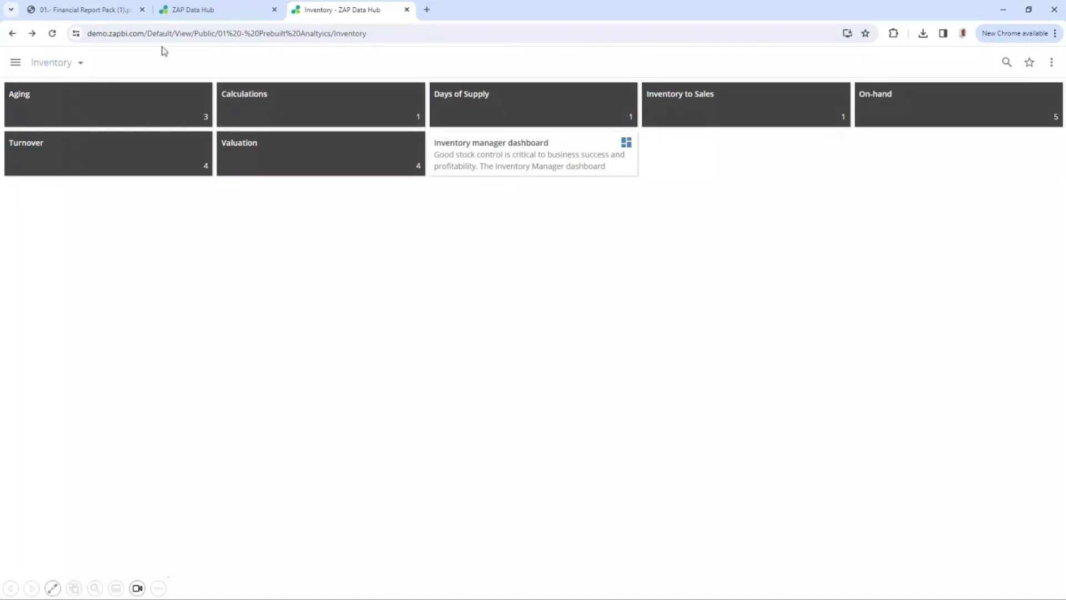
left_click(12, 34)
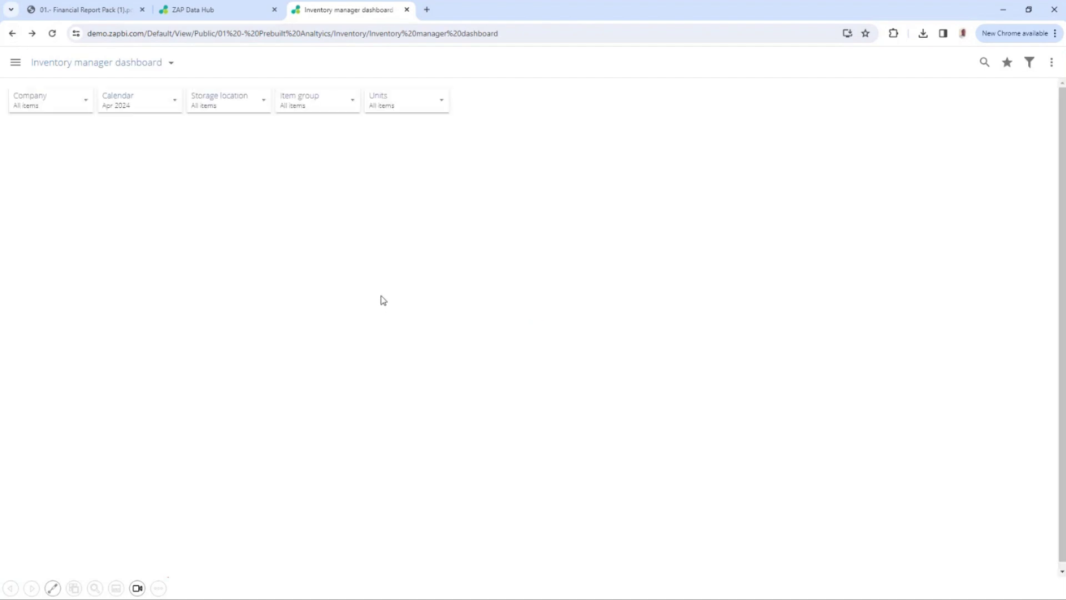
Open the Sales manager dashboard from the Sales folder in 01 - Prebuilt Analtyics
left_click(111, 64)
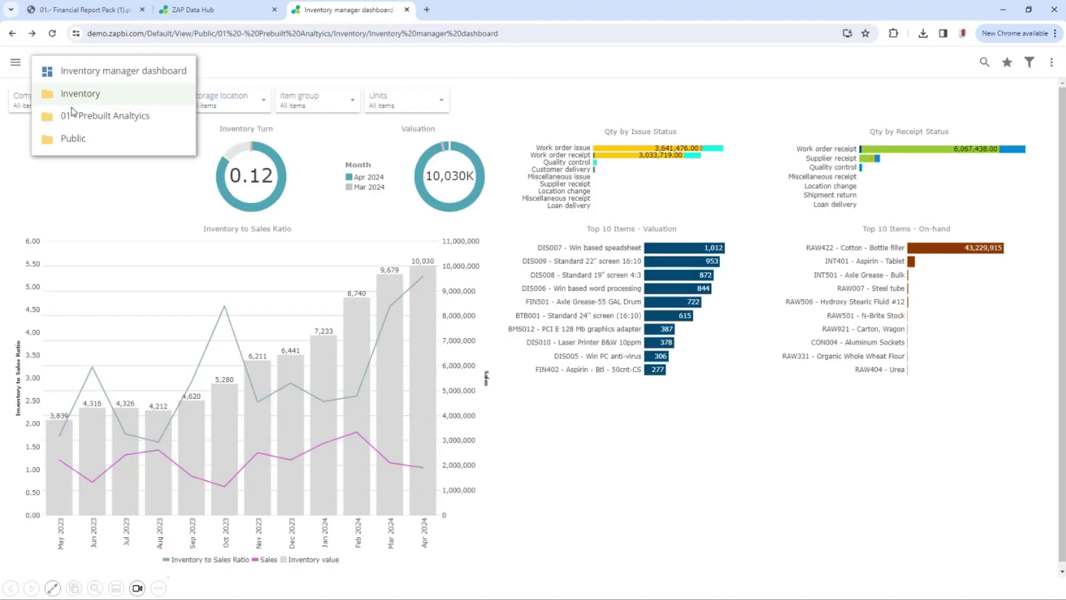
left_click(73, 114)
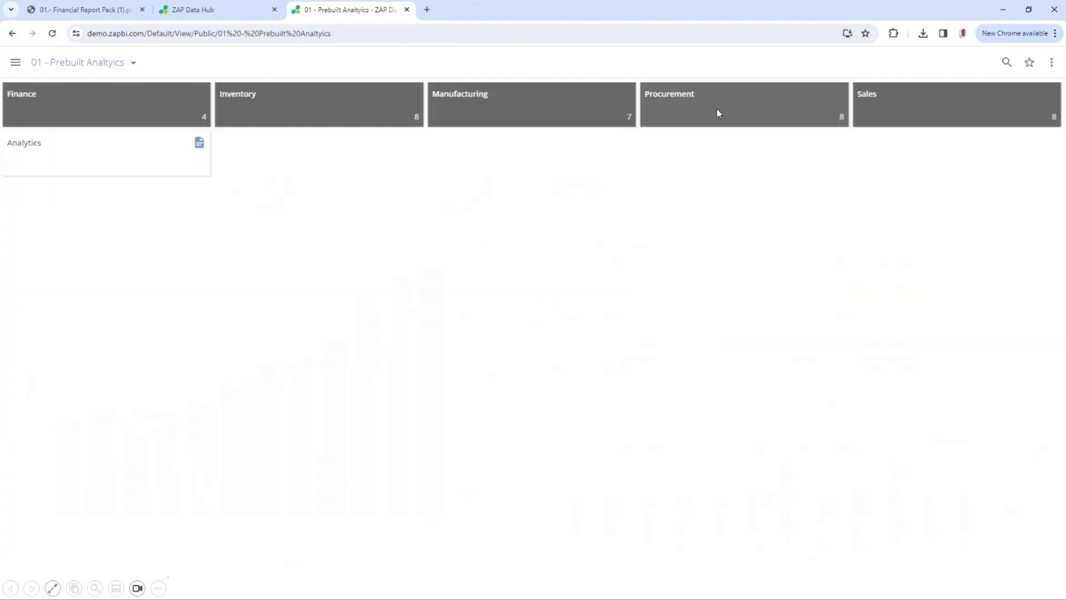
left_click(971, 102)
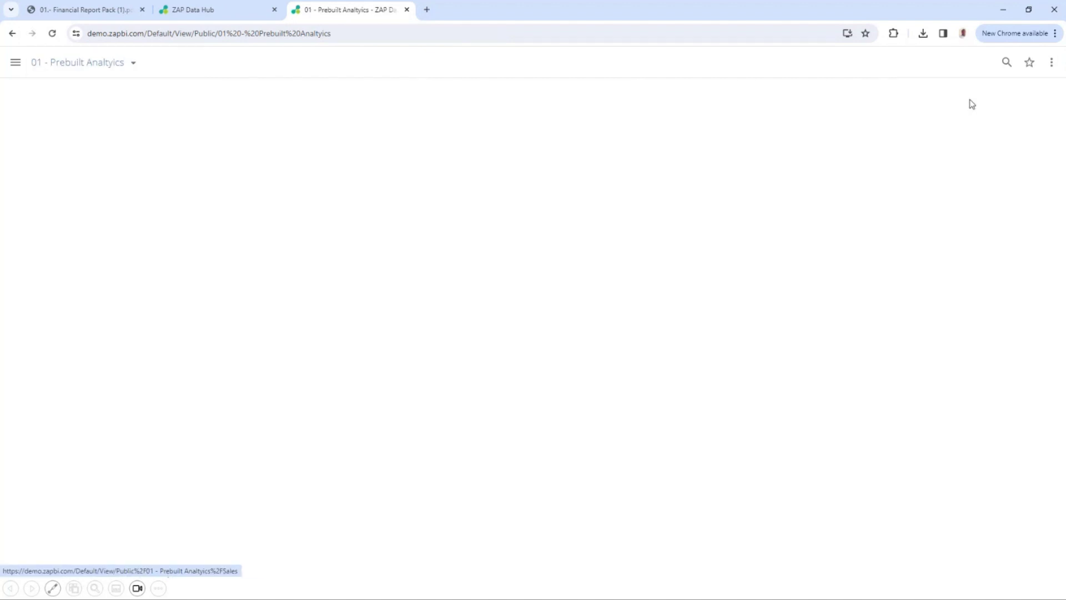
left_click(292, 149)
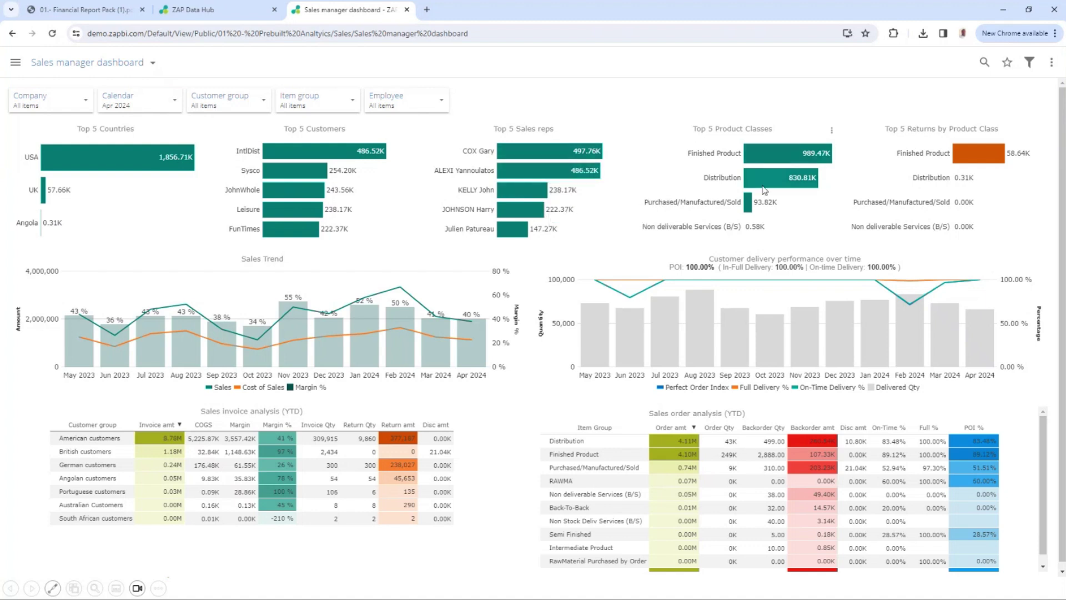
Cross-filter the Sales manager dashboard by customer IntlDist and separately by country UK, clearing each selection
mouse_move(763, 189)
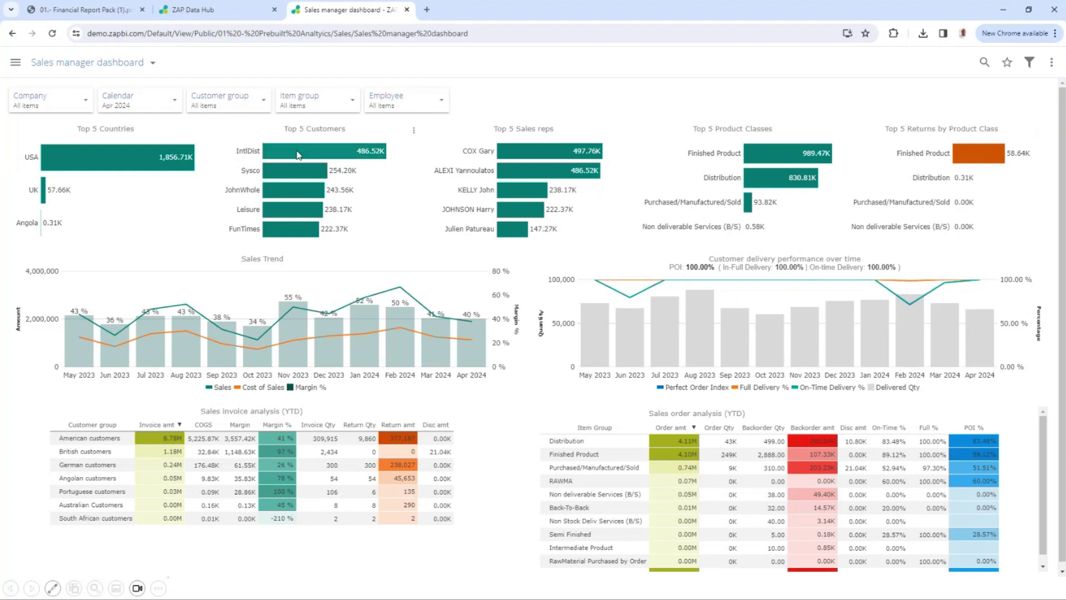
mouse_move(298, 155)
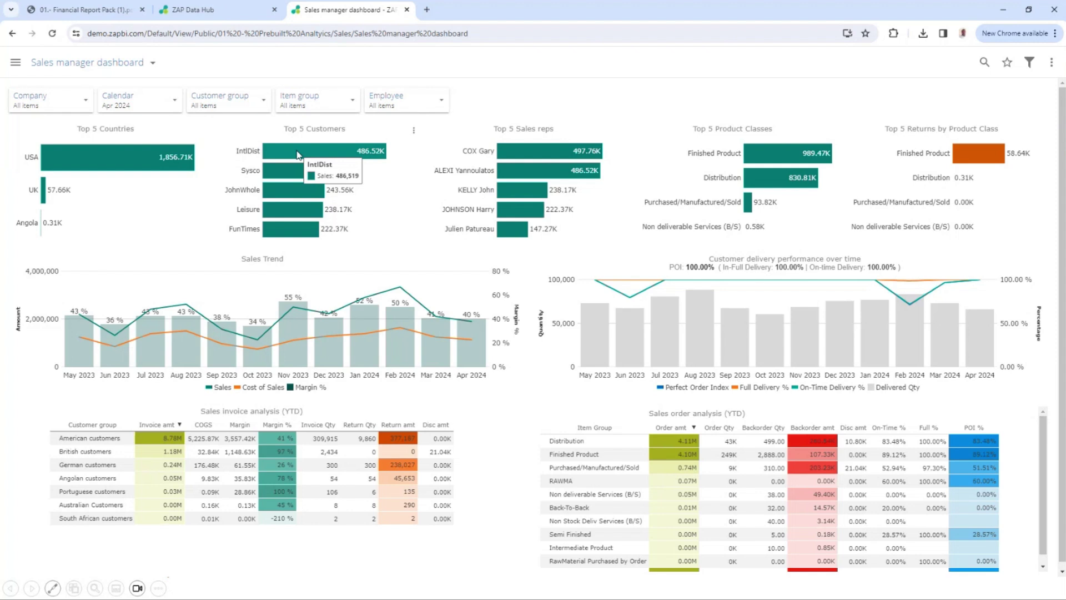
left_click(297, 155)
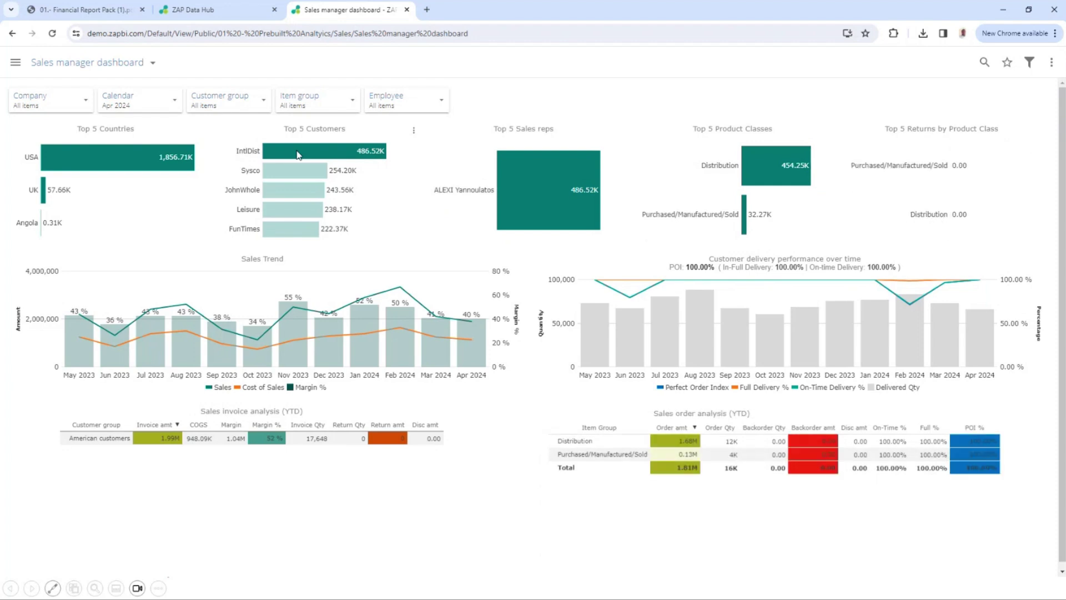
left_click(365, 200)
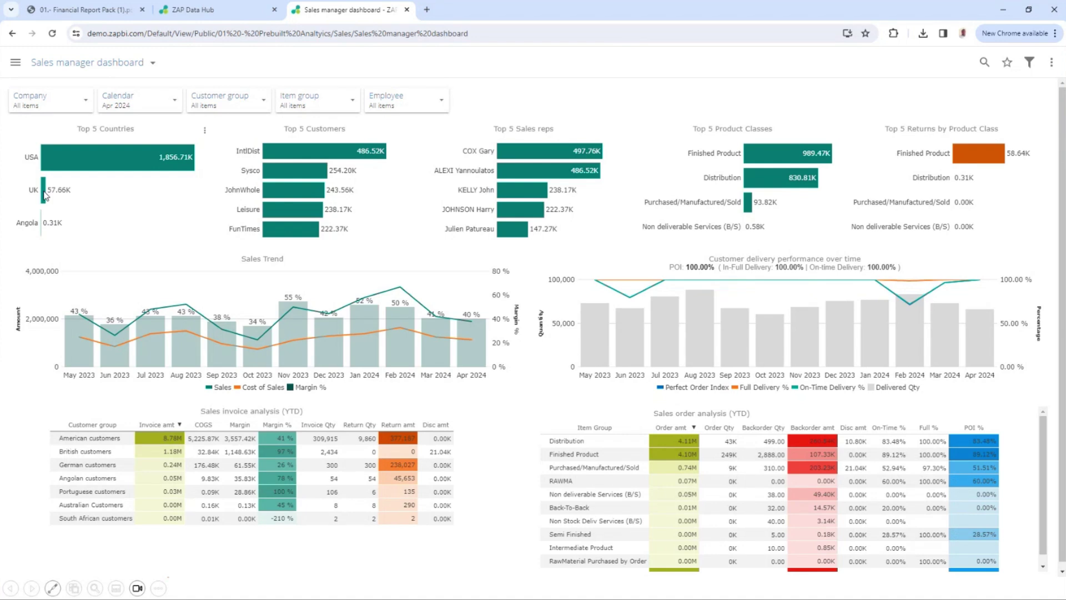
left_click(43, 194)
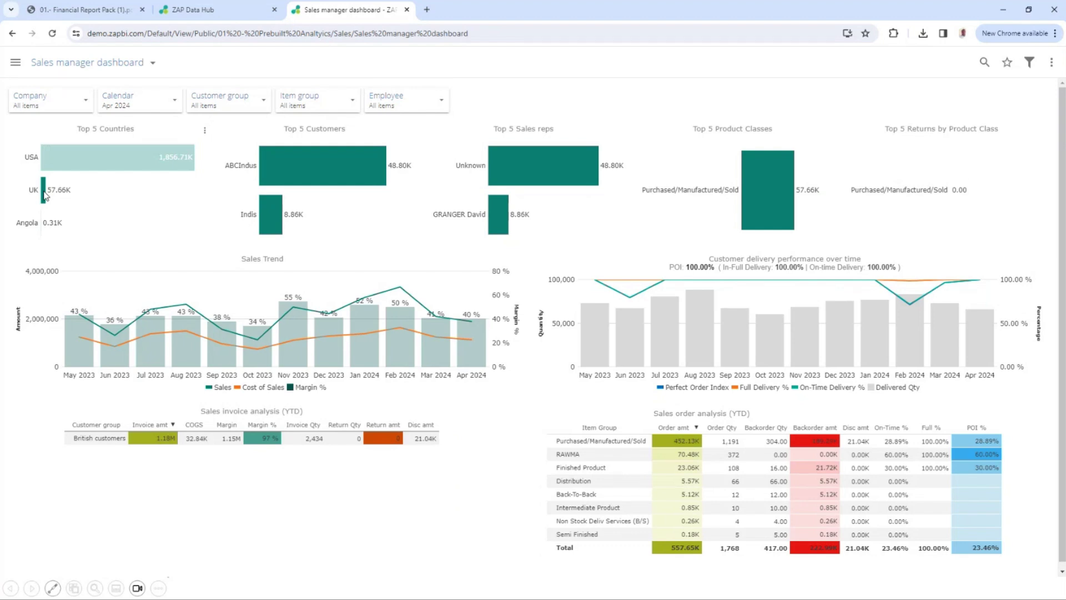
left_click(90, 150)
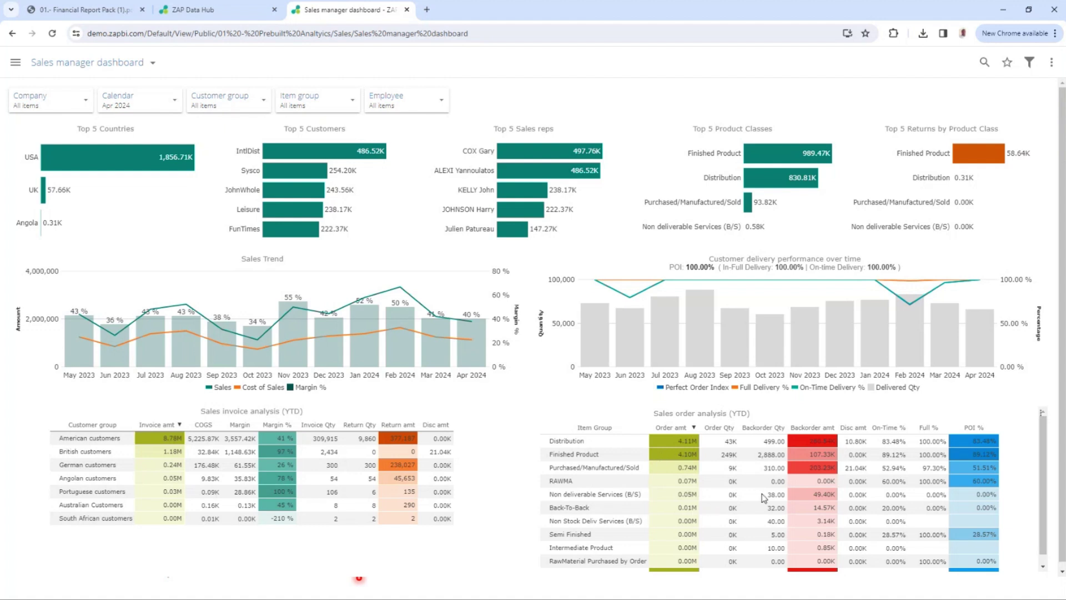
Drill through from the Non deliverable Services (B/S) order quantity to Sales Order Analysis by Items and create a detail report for BMS012's order amount
right_click(715, 496)
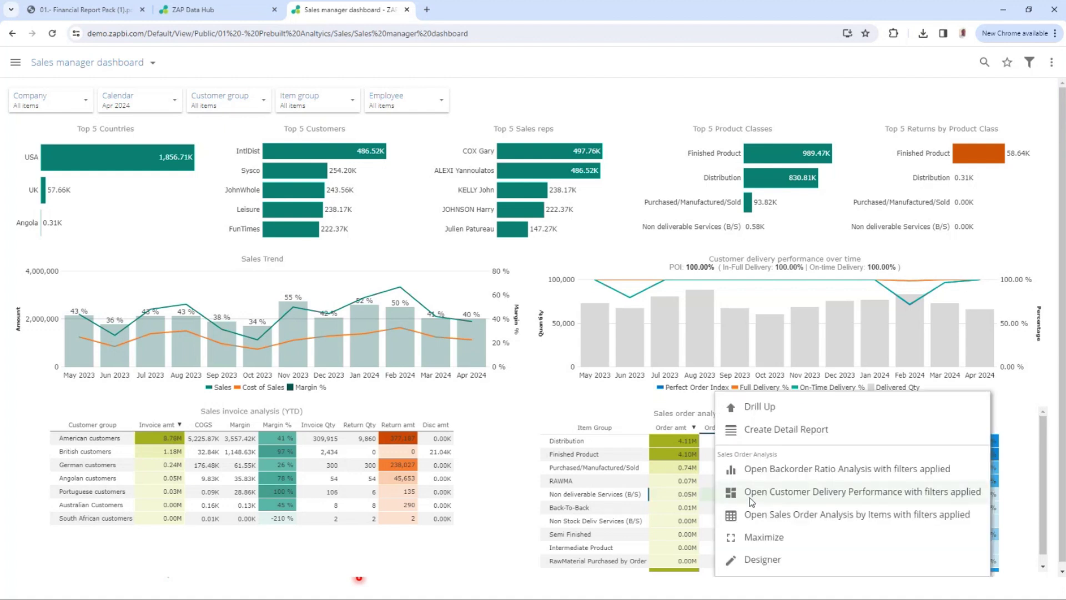
left_click(779, 517)
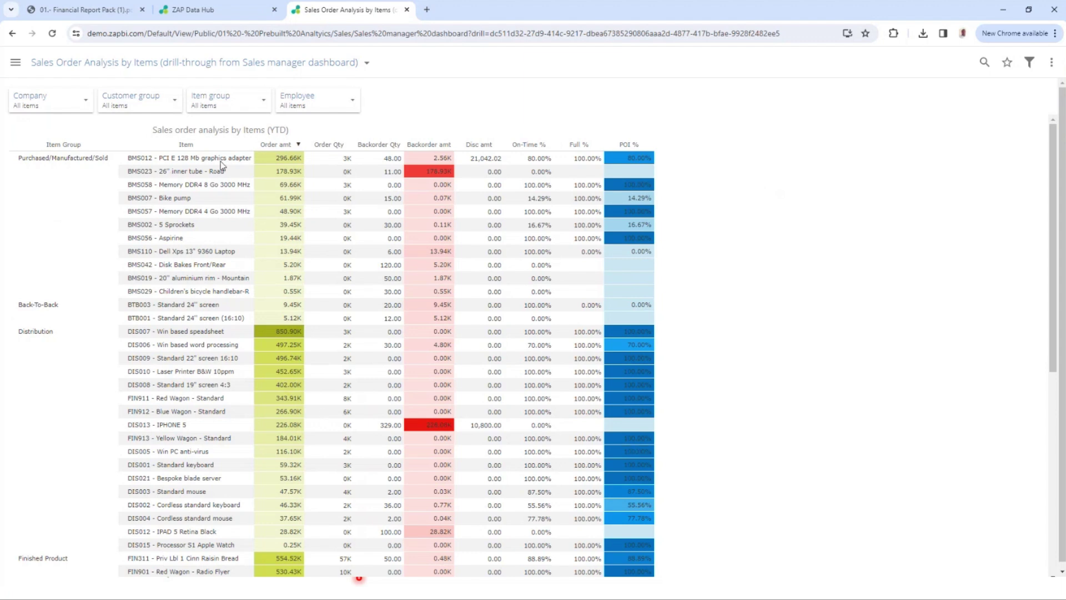
right_click(286, 161)
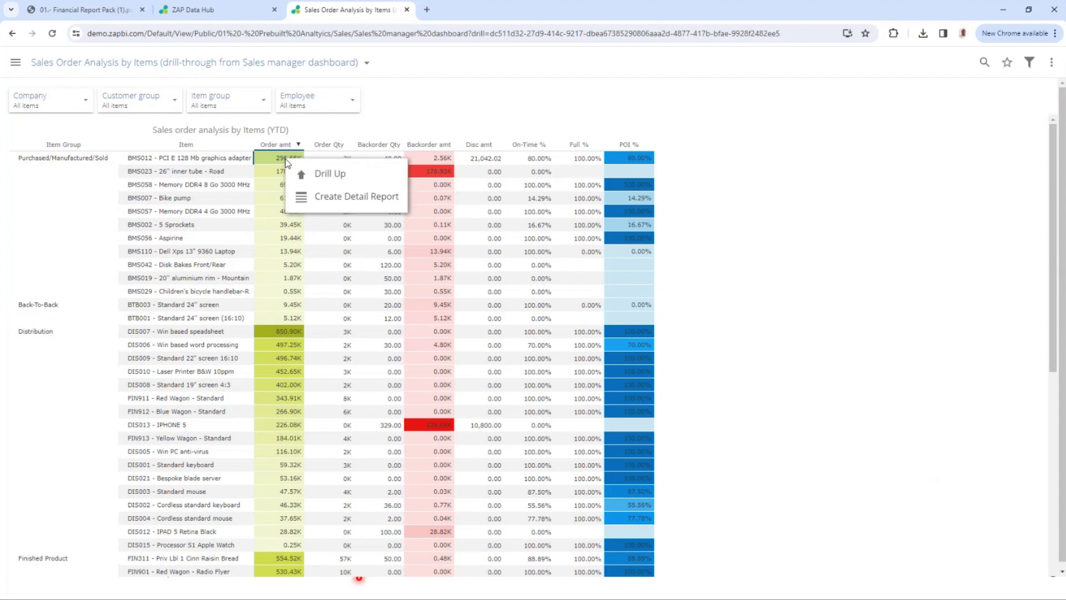
left_click(331, 198)
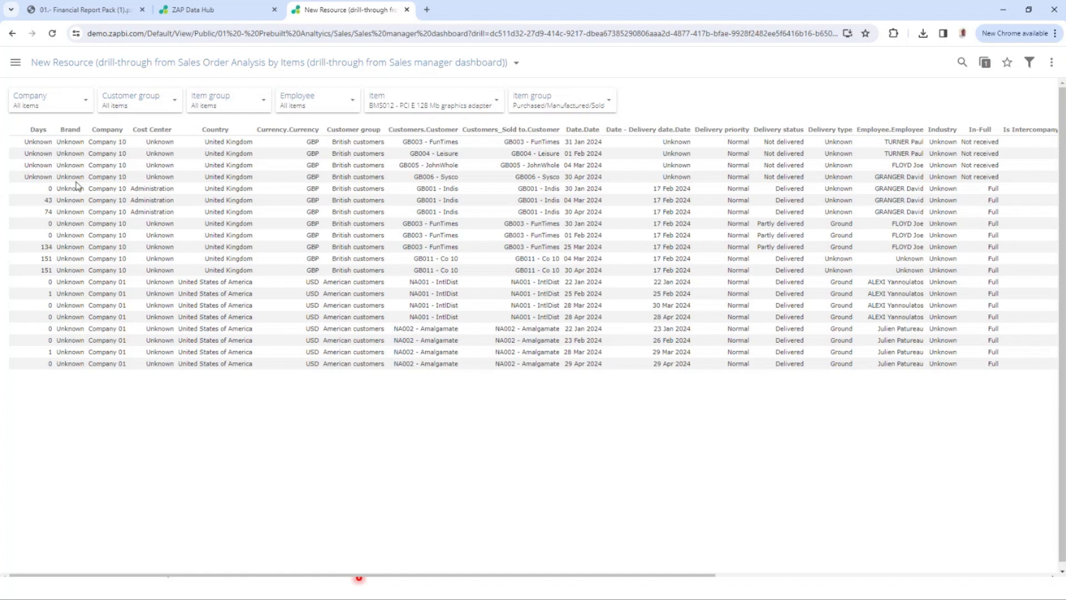
Leave the drill-through reports and open the Finance folder in 01 - Prebuilt Analtyics
left_click(13, 35)
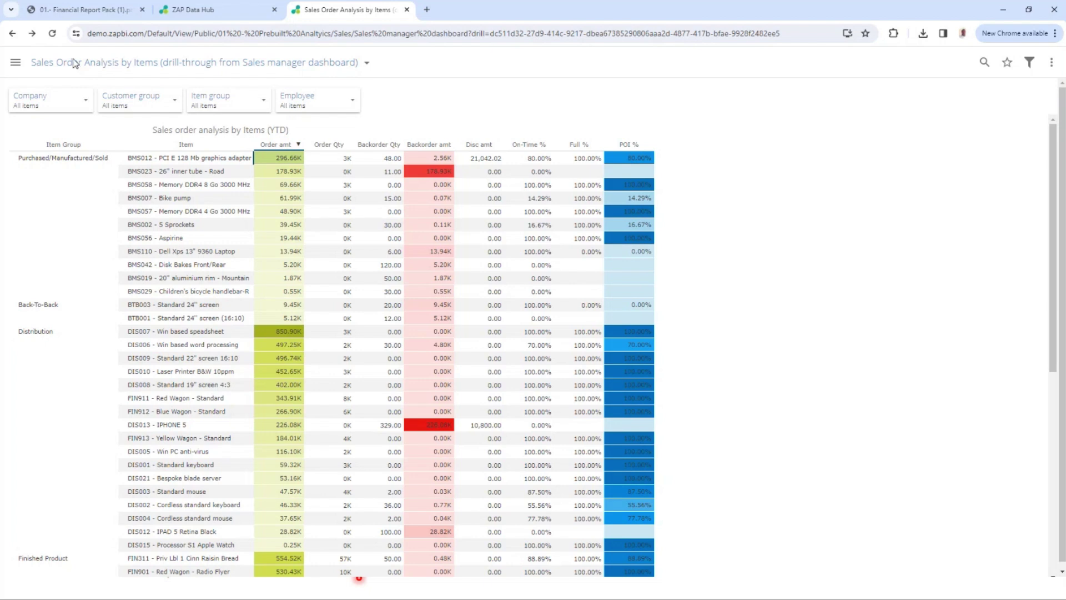
left_click(12, 33)
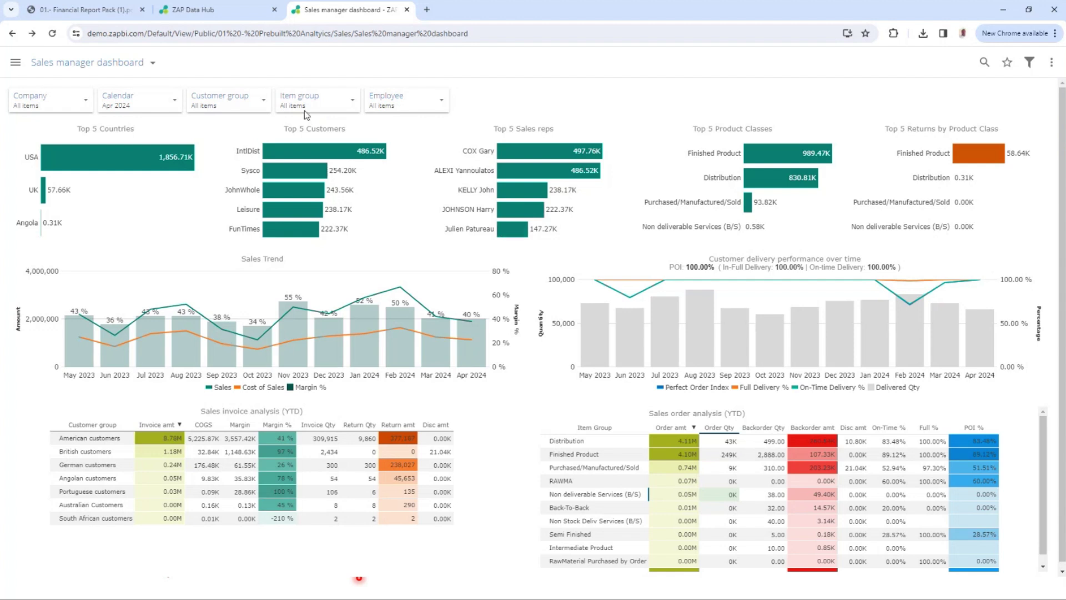
left_click(76, 64)
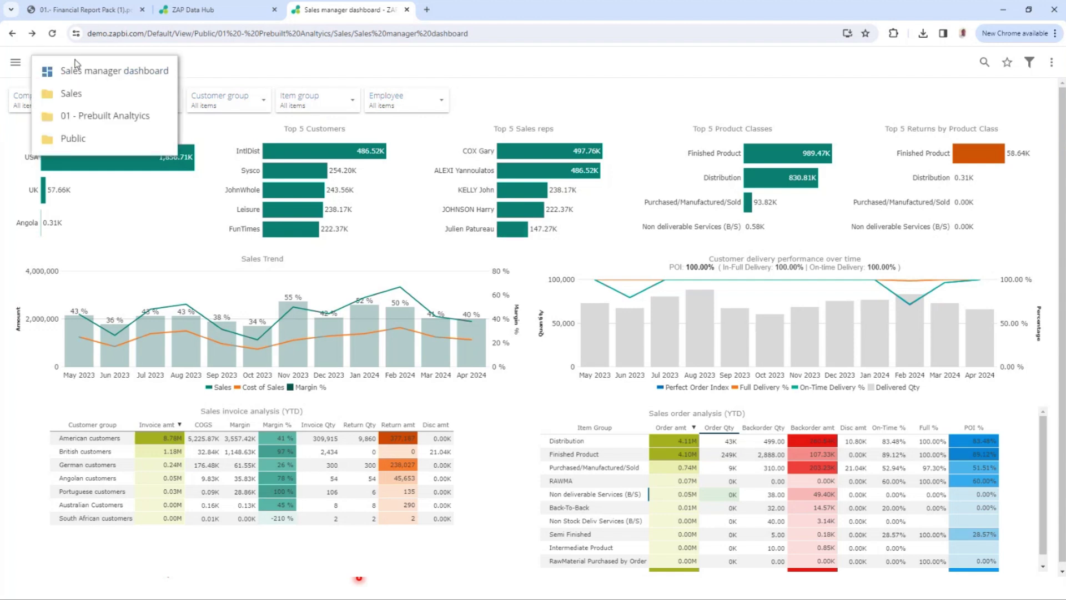
left_click(89, 116)
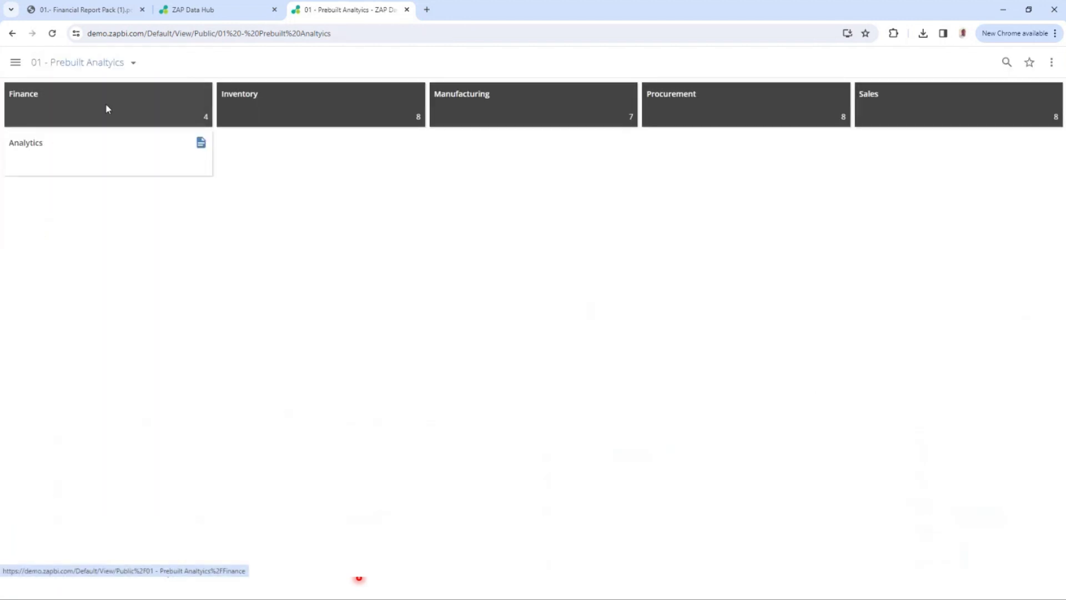
left_click(107, 109)
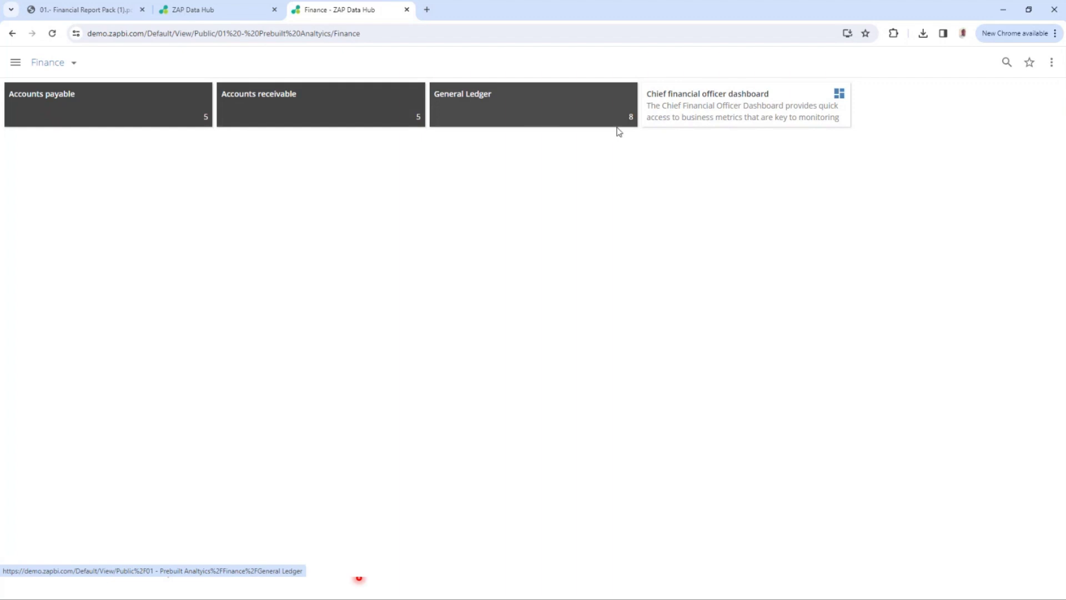
Open the Chief financial officer dashboard and maximize its Gross Margin over time chart
left_click(703, 117)
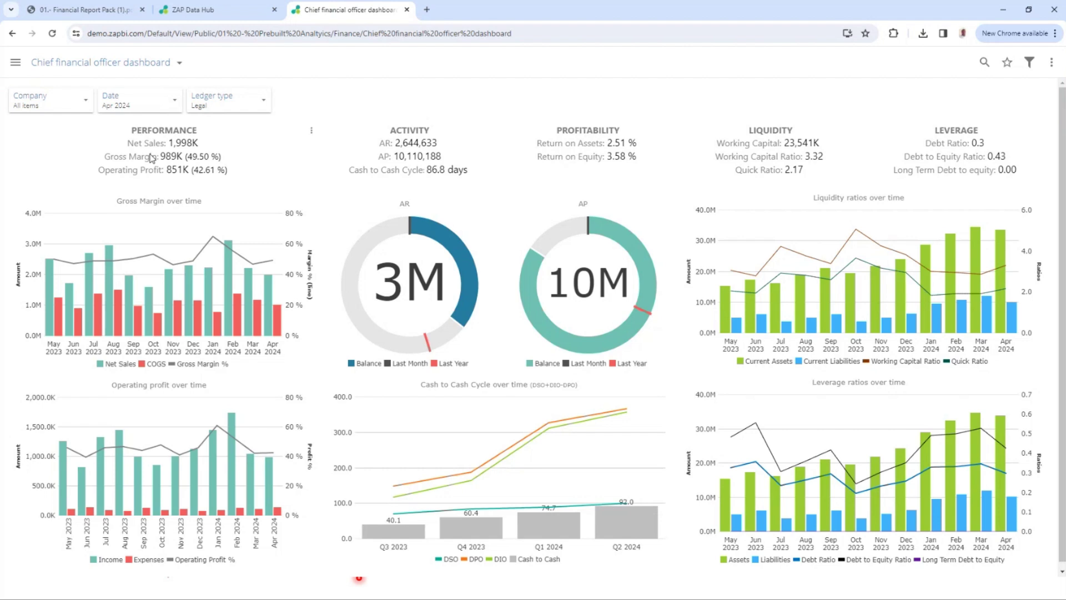
mouse_move(185, 175)
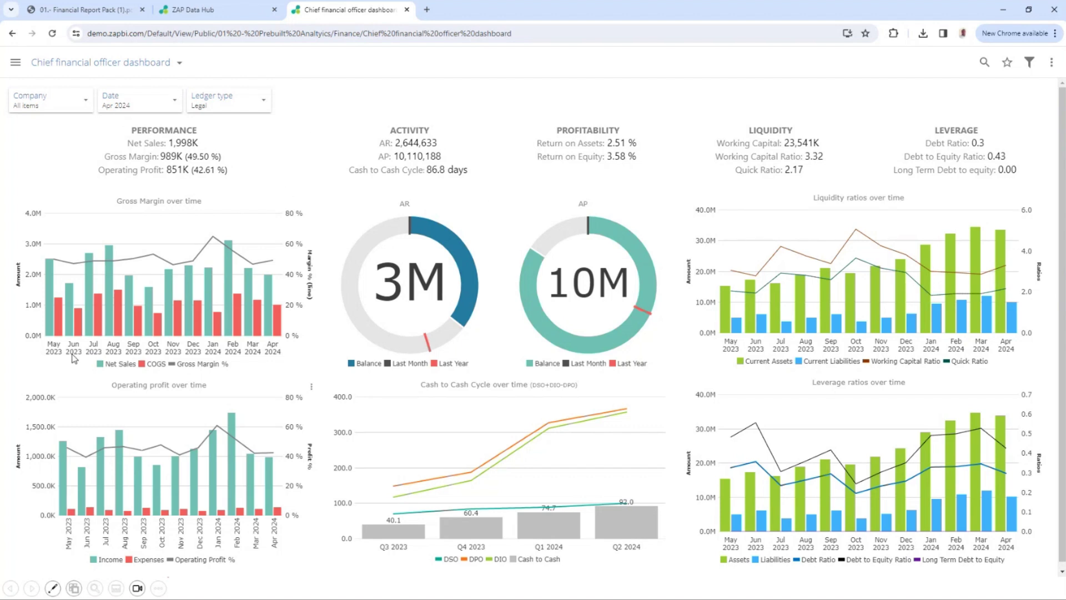
mouse_move(85, 269)
mouse_move(929, 448)
left_click(313, 207)
left_click(144, 270)
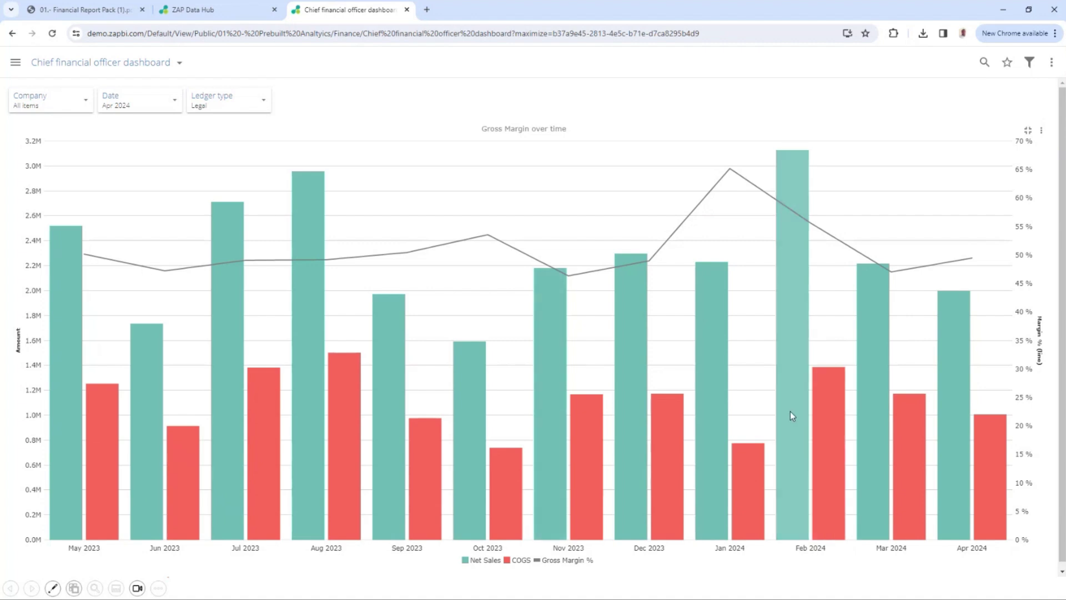
Drill down into the Feb 2024 Net Sales bar to daily values, and drill back up from 26 Feb 2024
mouse_move(791, 414)
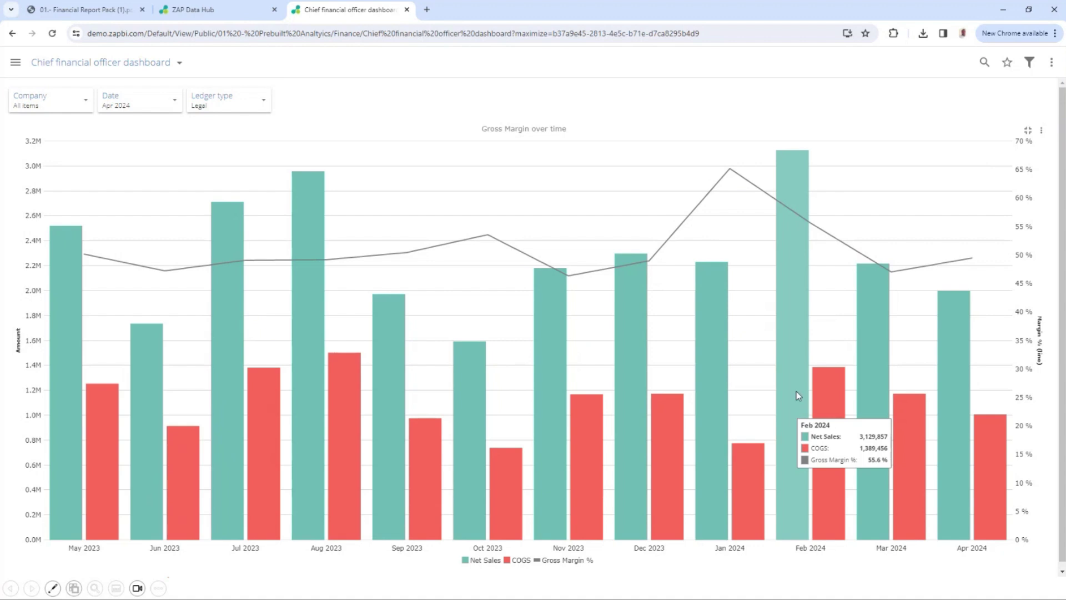
left_click(796, 386)
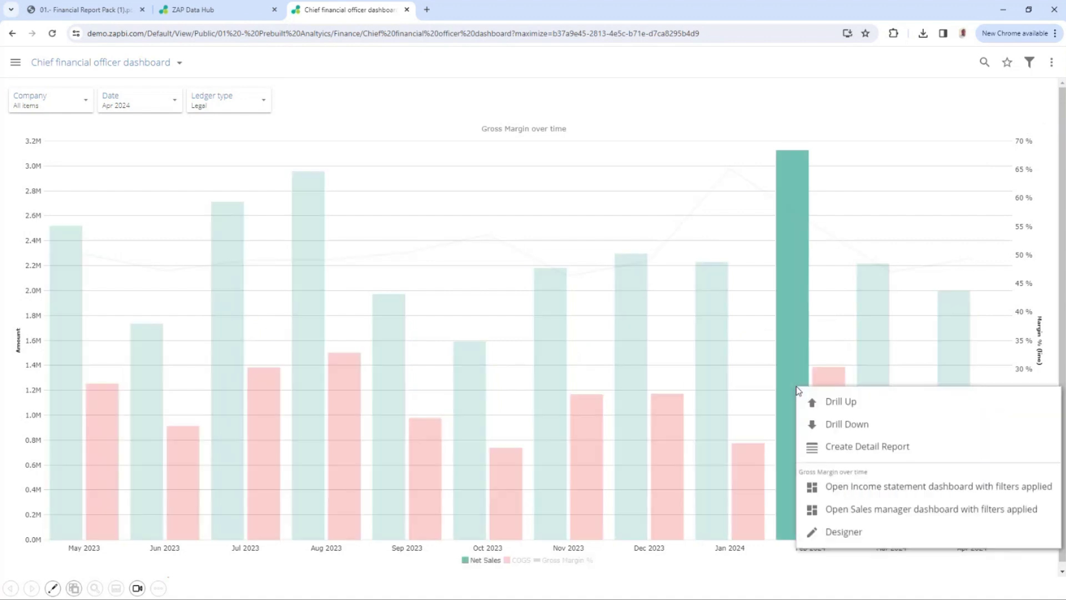
left_click(832, 422)
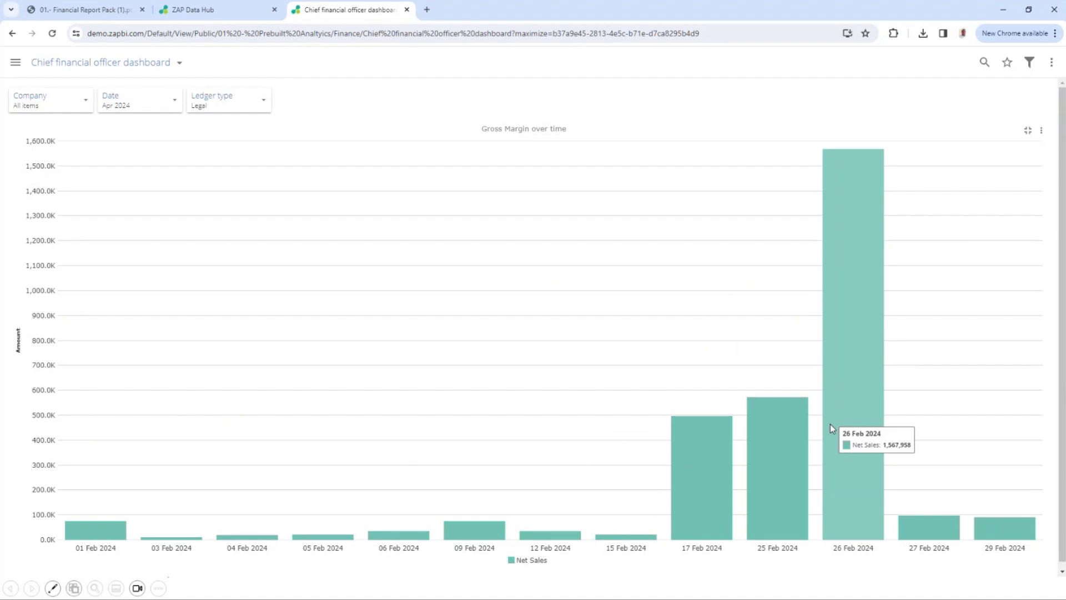
left_click(848, 388)
right_click(848, 389)
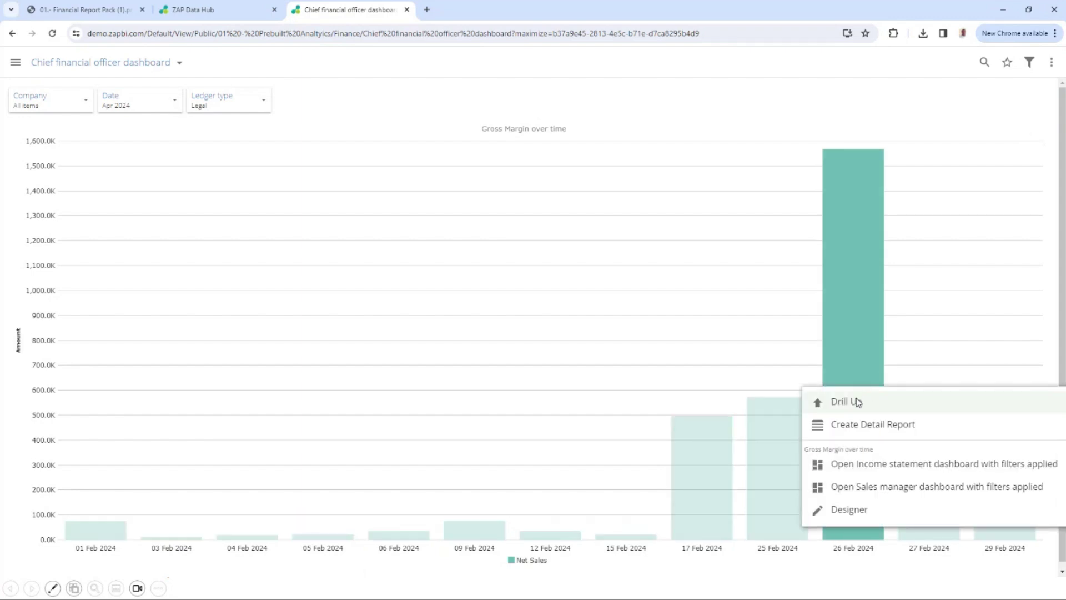
left_click(855, 401)
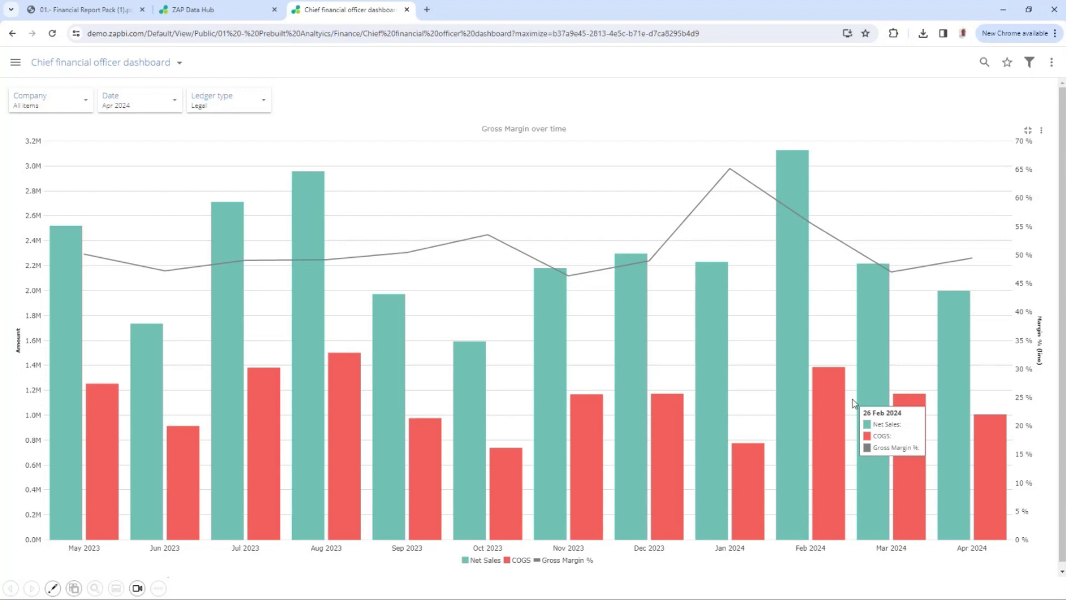
Create a detail report for Feb 2024 COGS, then return to the Gross Margin over time chart and clear the selection
left_click(835, 431)
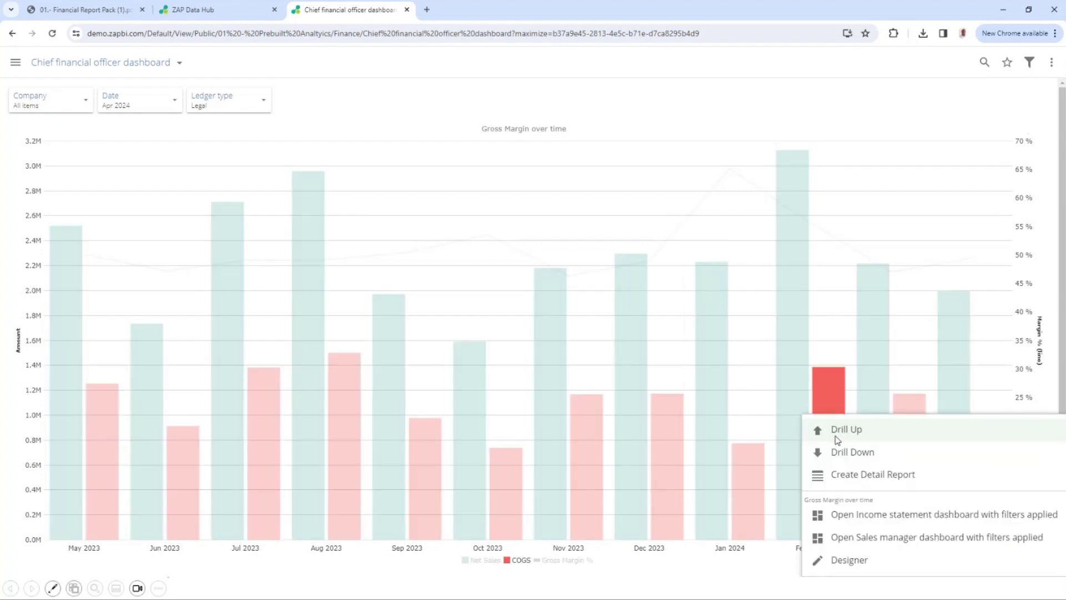
left_click(851, 476)
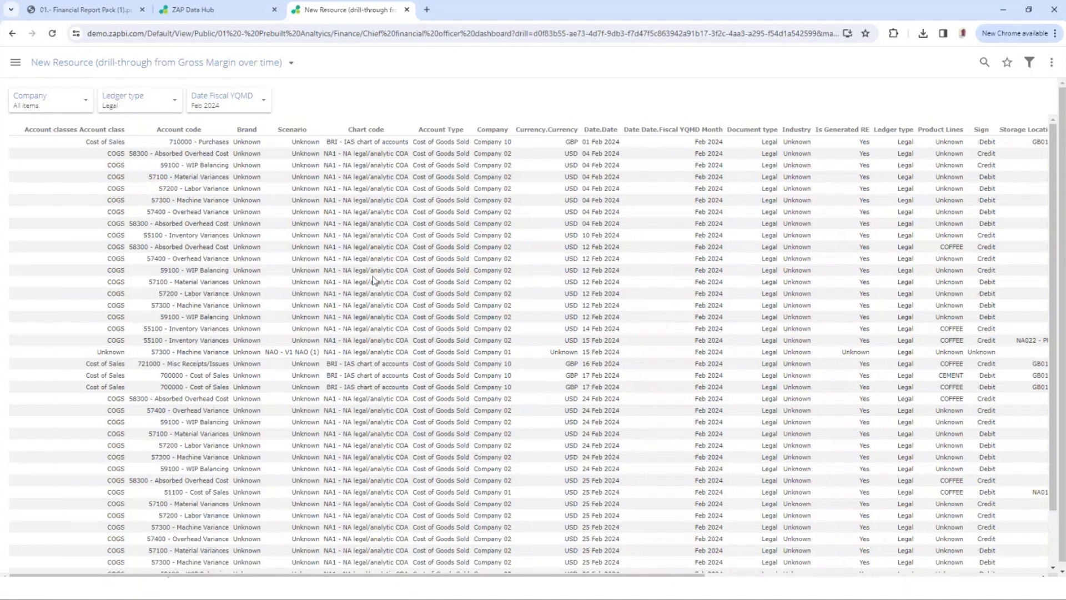
left_click(13, 34)
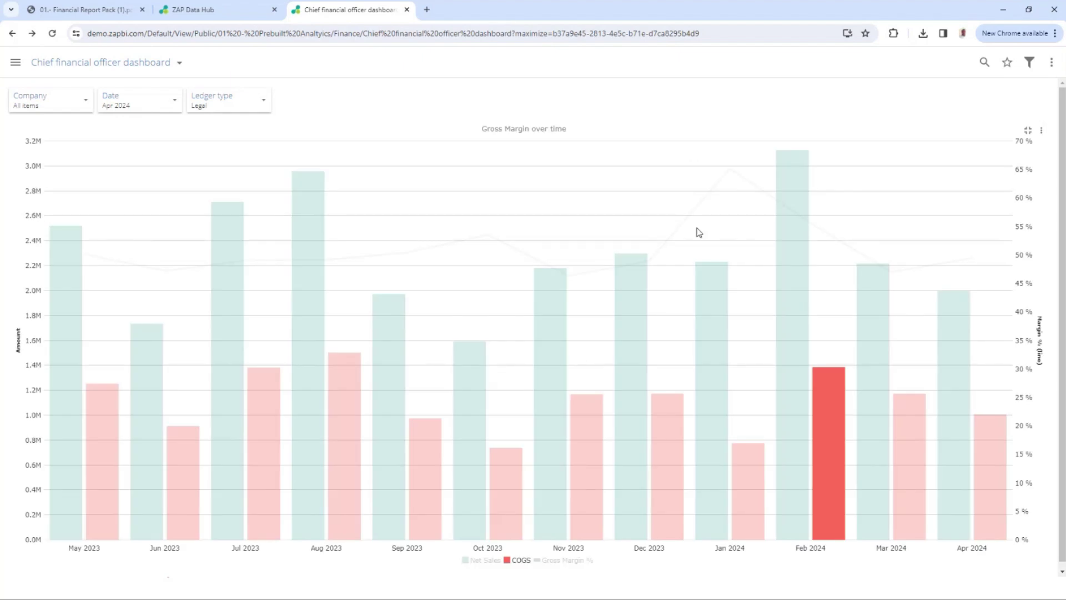
left_click(603, 201)
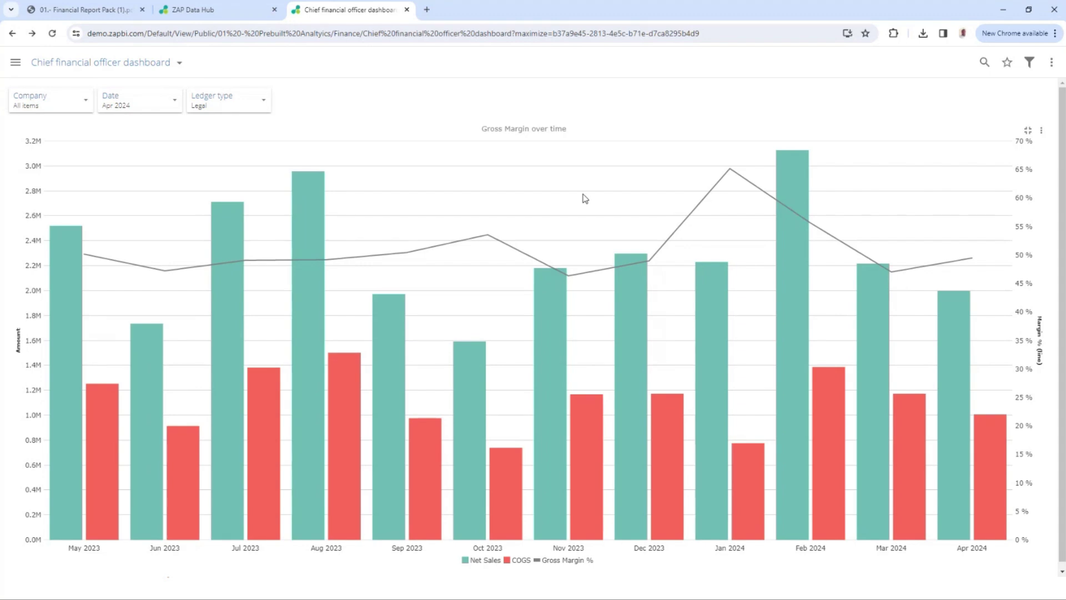
Drill through from the Gross Margin over time chart to the Income statement dashboard with filters applied
right_click(564, 197)
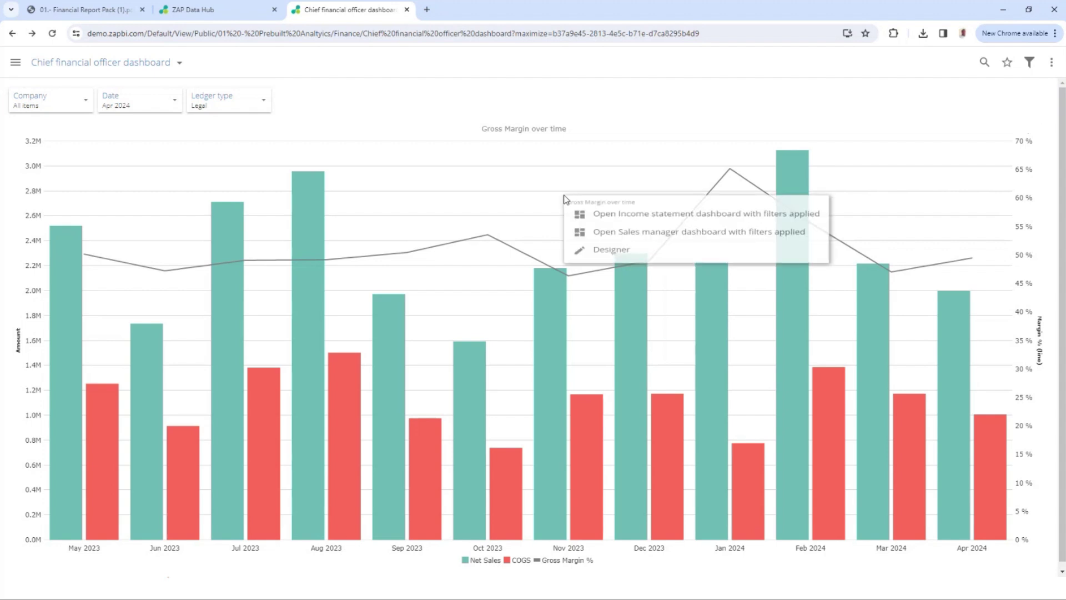
left_click(611, 222)
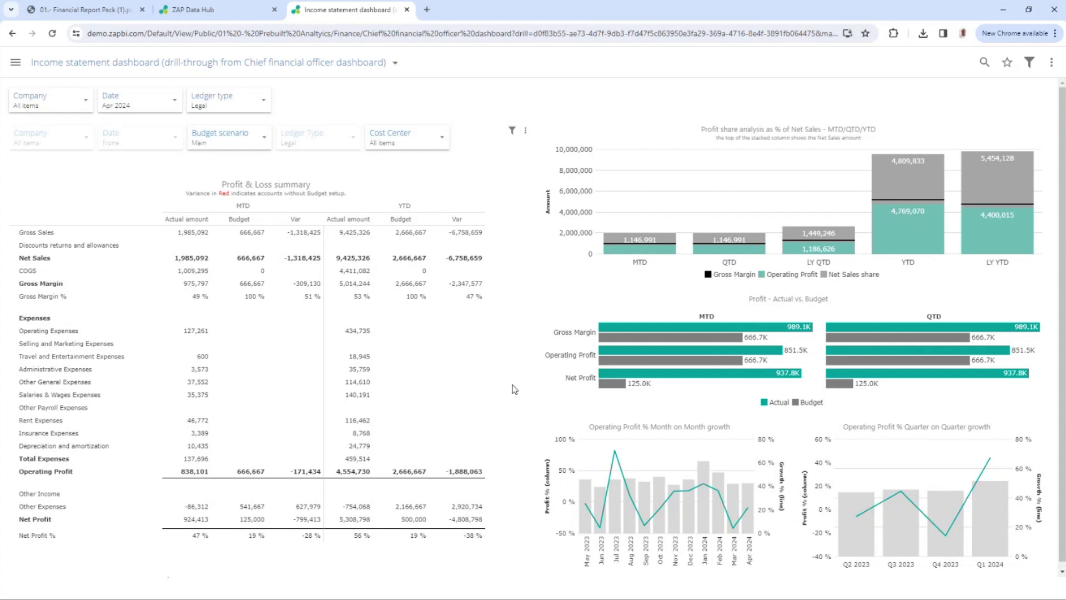
mouse_move(649, 375)
Return to the Finance folder and open the Cash Flow dashboard from the Cash Flow folder in General Ledger
left_click(128, 66)
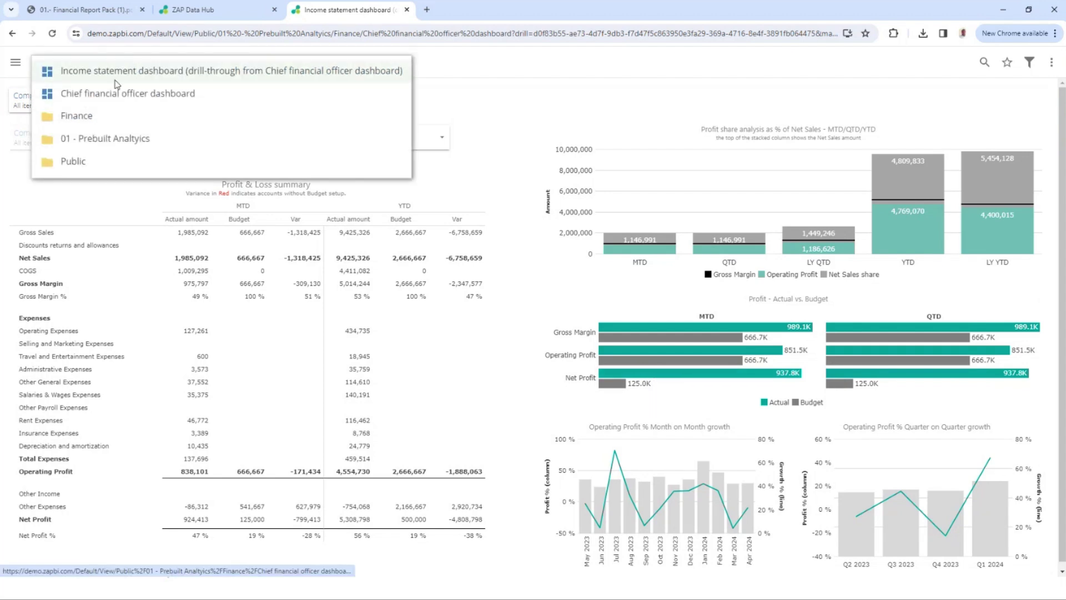
left_click(86, 123)
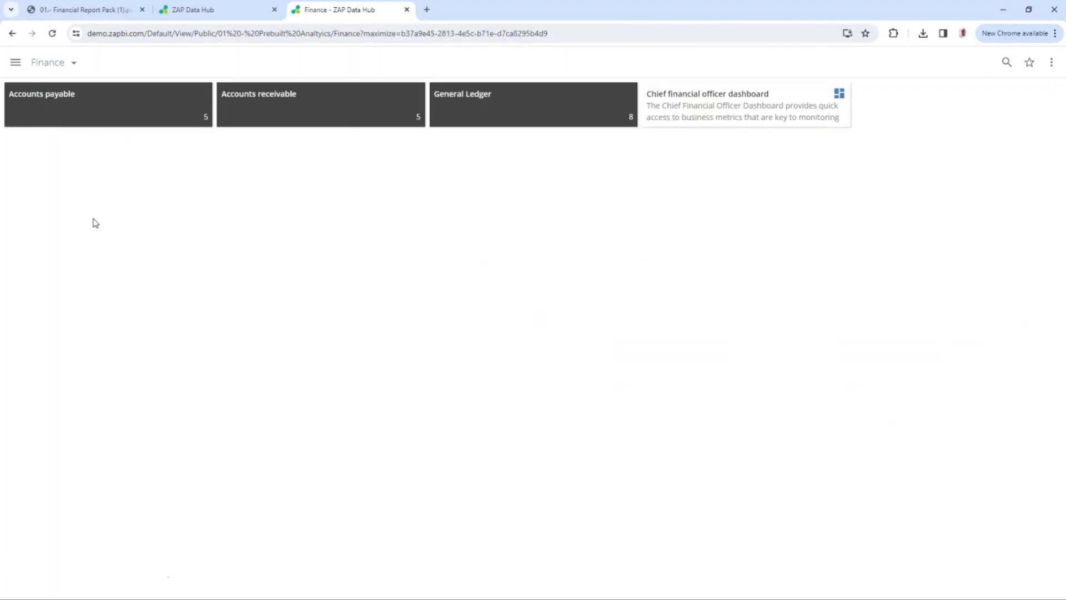
left_click(497, 116)
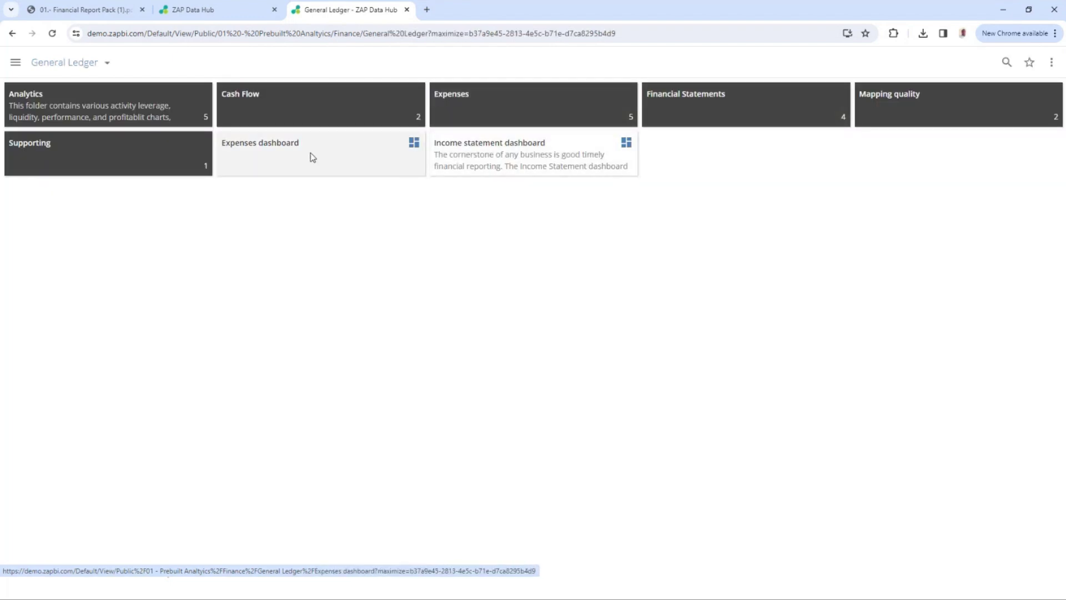
left_click(318, 106)
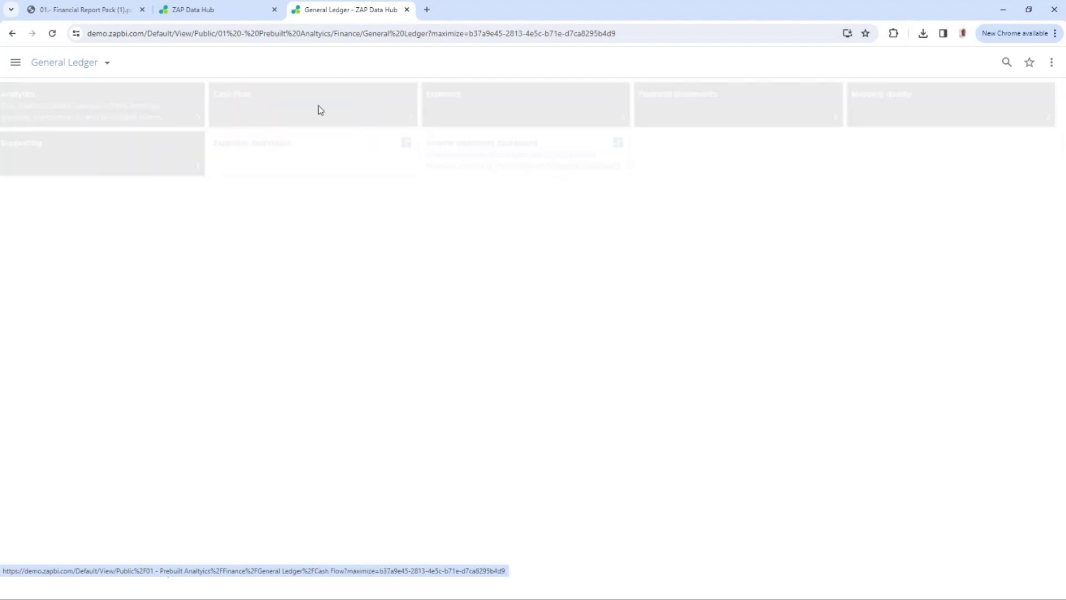
left_click(331, 100)
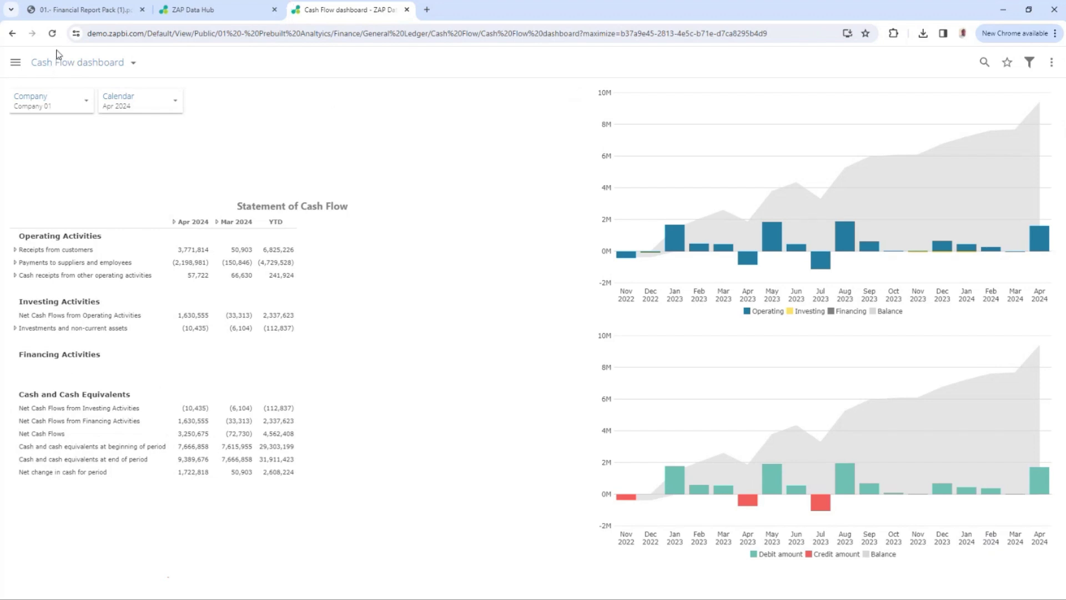
Leave the Cash Flow dashboard and open the Profit and loss - annual overview report from General Ledger's Financial Statements, Statements folder
left_click(14, 34)
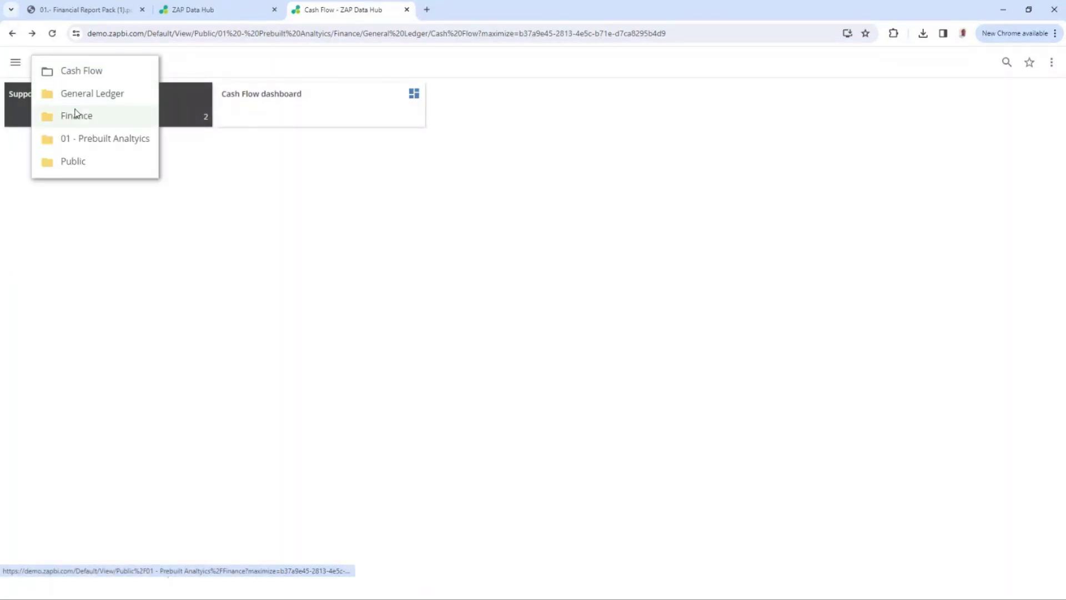
left_click(76, 114)
left_click(543, 110)
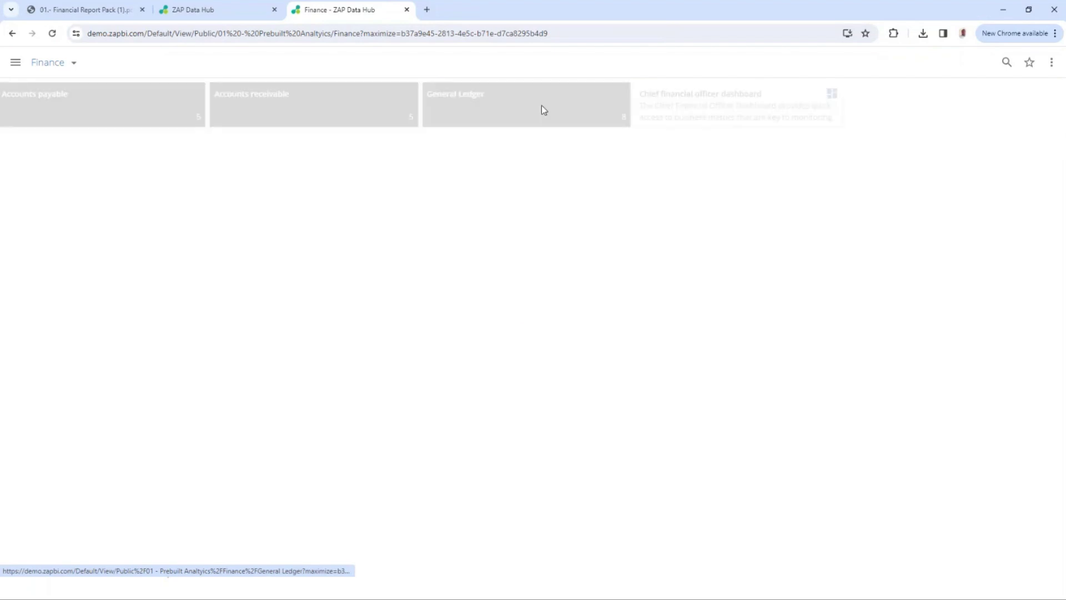
left_click(726, 113)
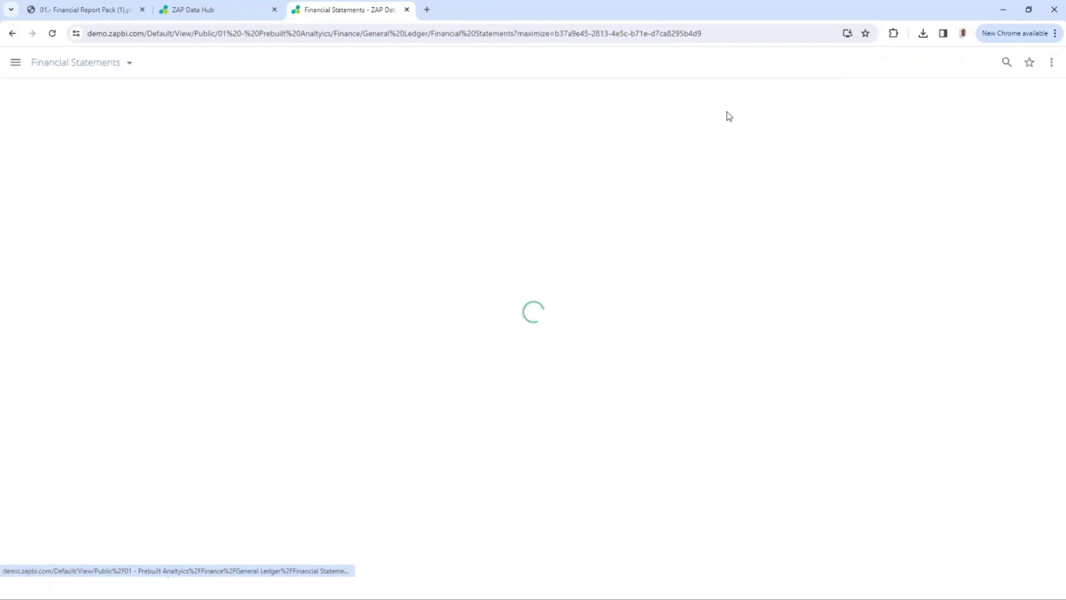
left_click(683, 107)
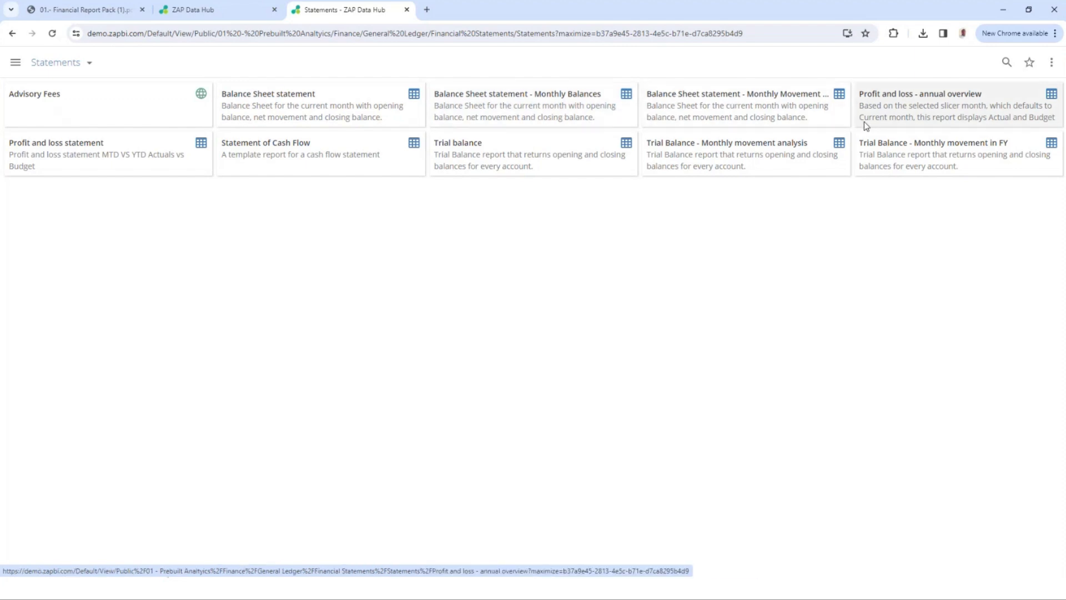
left_click(919, 115)
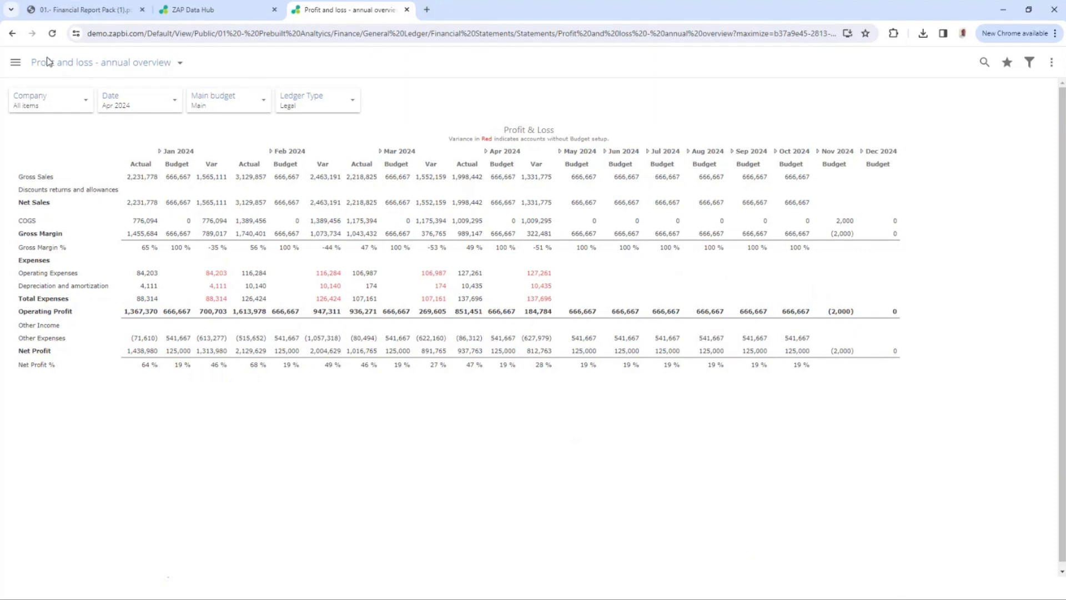
Go back to the Finance folder and open the Profit and loss statement report from General Ledger's Financial Statements, Statements folder
left_click(66, 63)
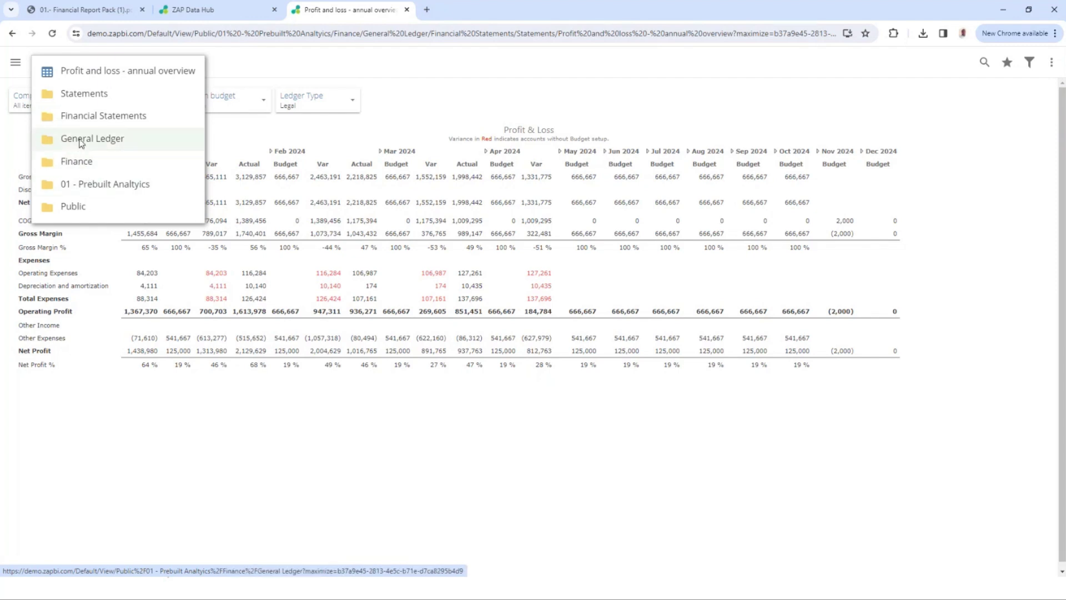
left_click(78, 169)
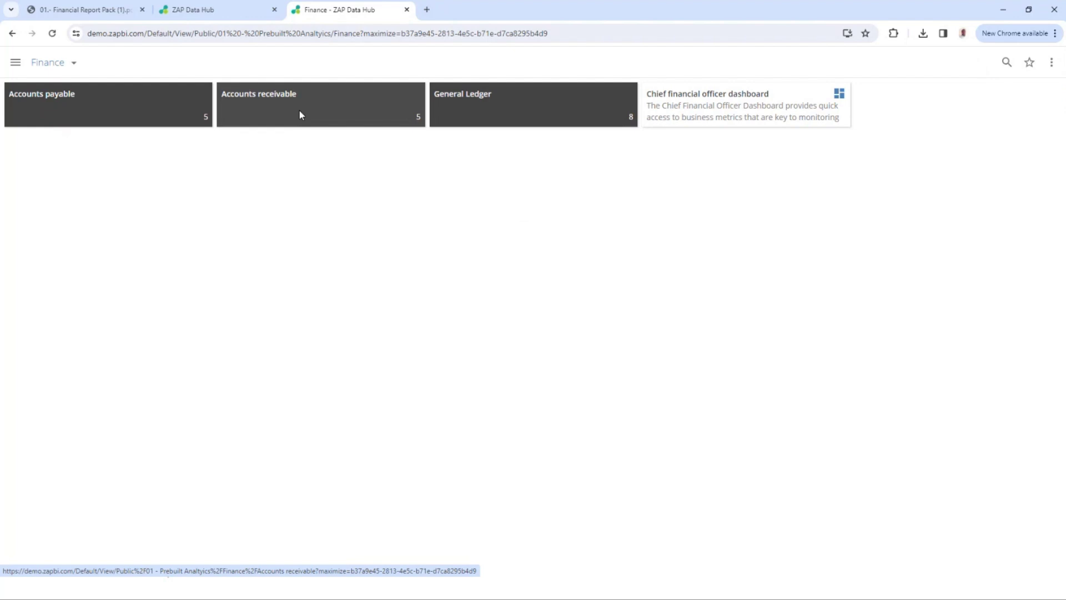
left_click(524, 111)
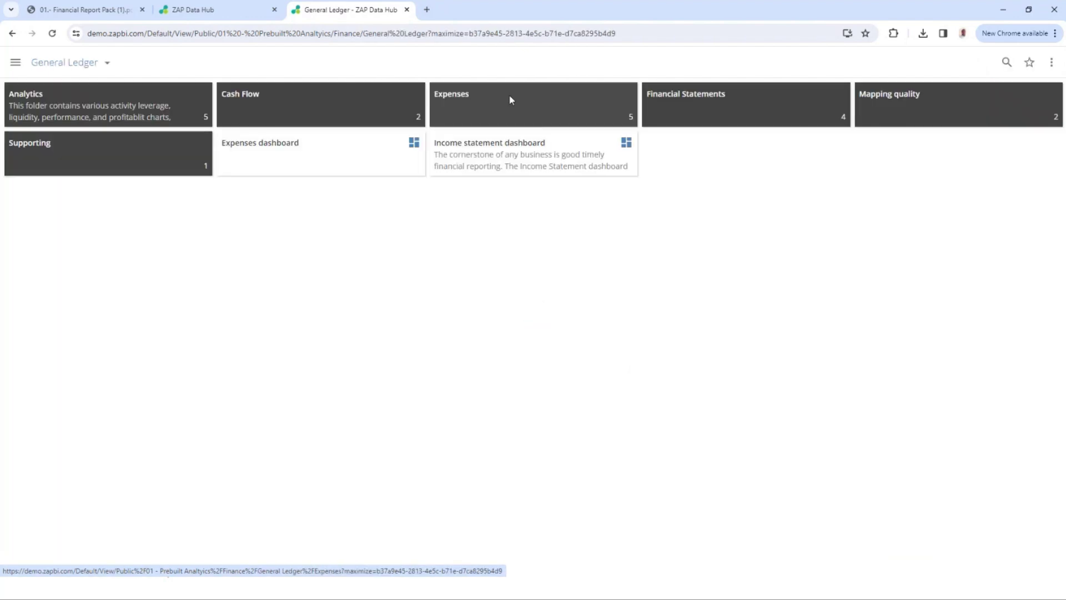
left_click(765, 112)
left_click(701, 110)
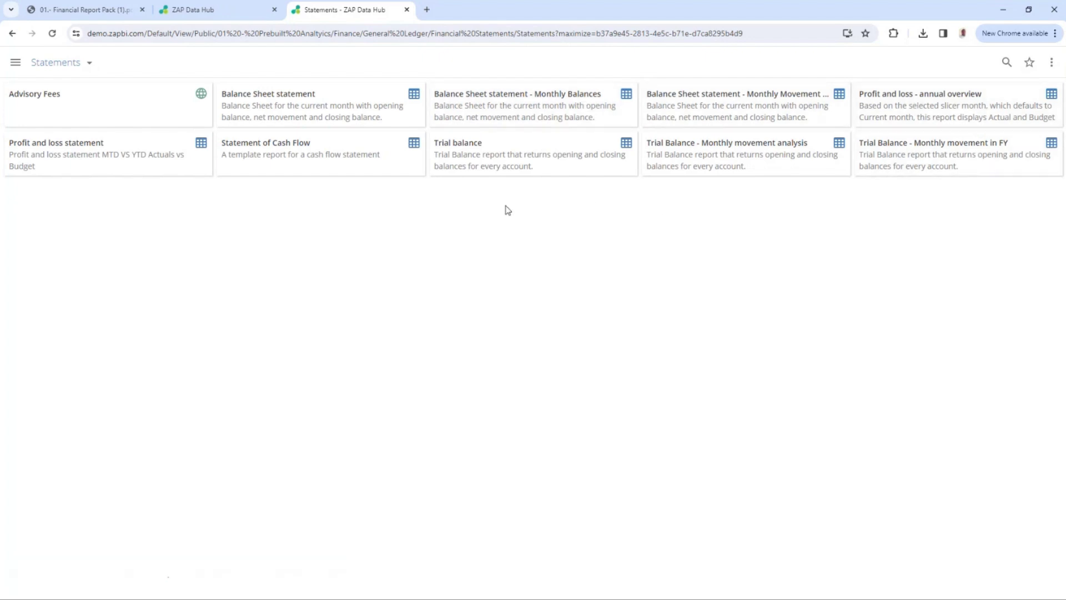
left_click(962, 102)
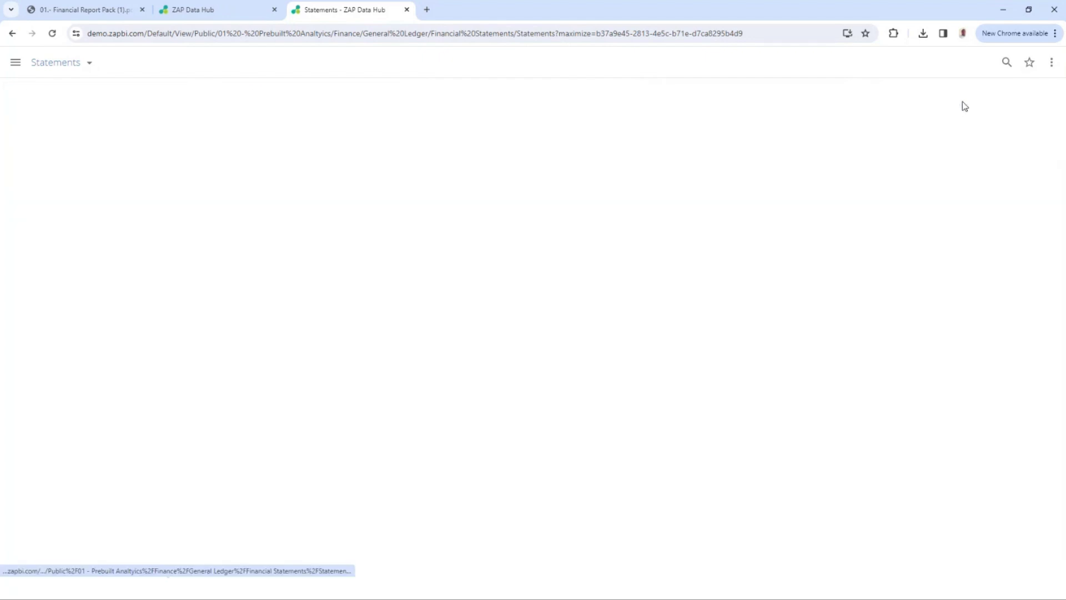
left_click(11, 34)
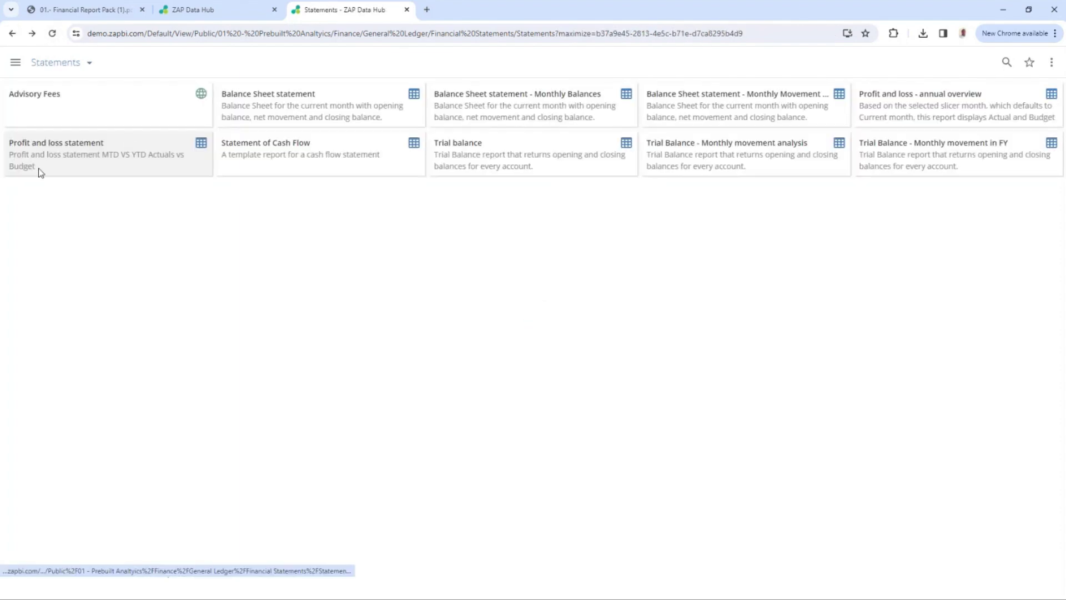
left_click(71, 156)
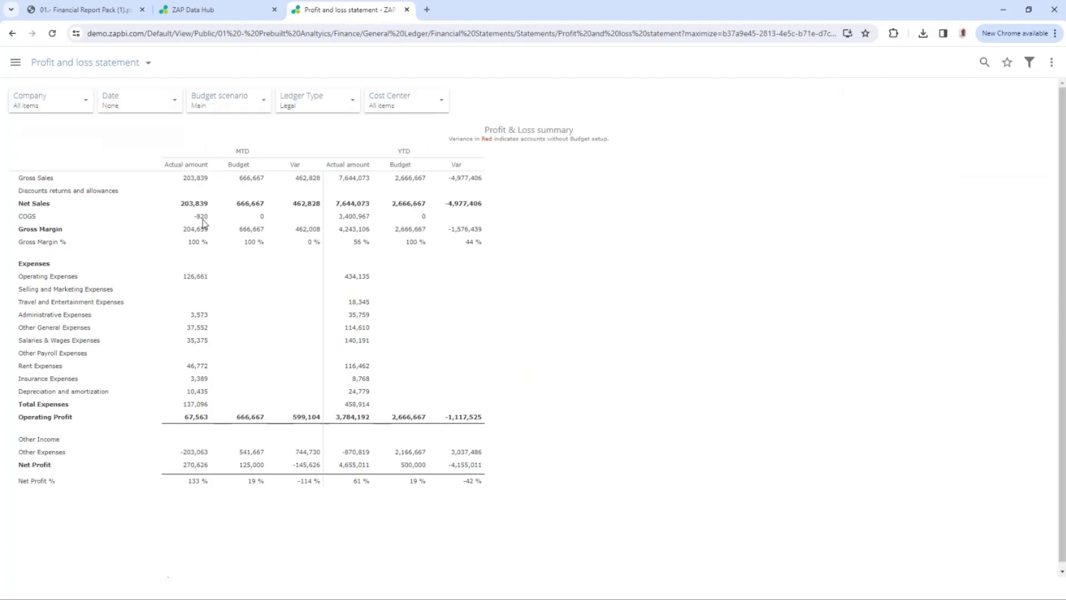
Export the Profit and loss statement to Excel and open the downloaded workbook Profit and loss statement (1).xlsx
left_click(1046, 65)
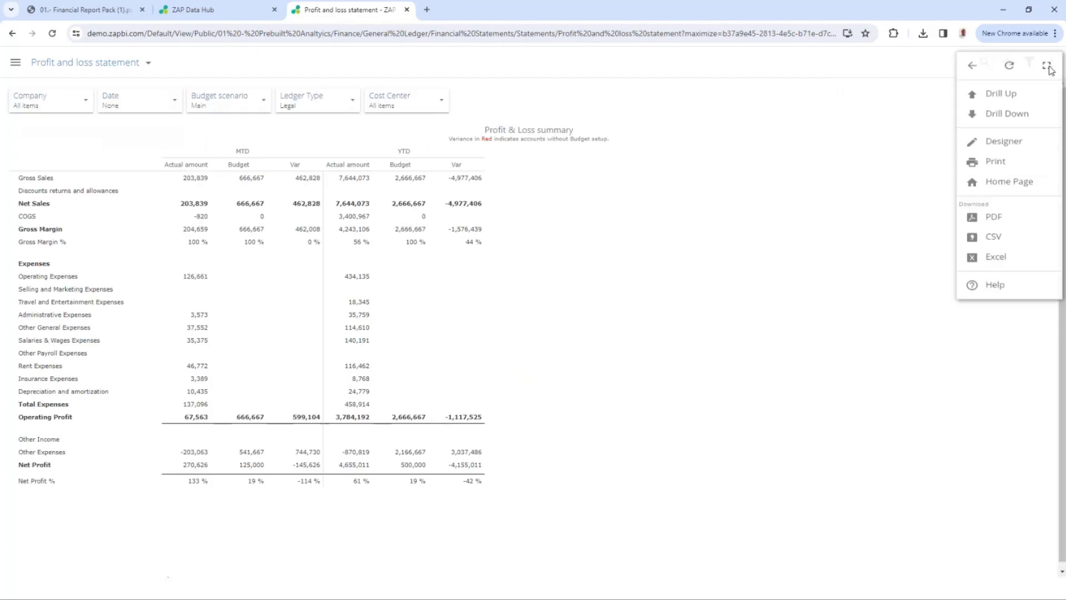
left_click(994, 288)
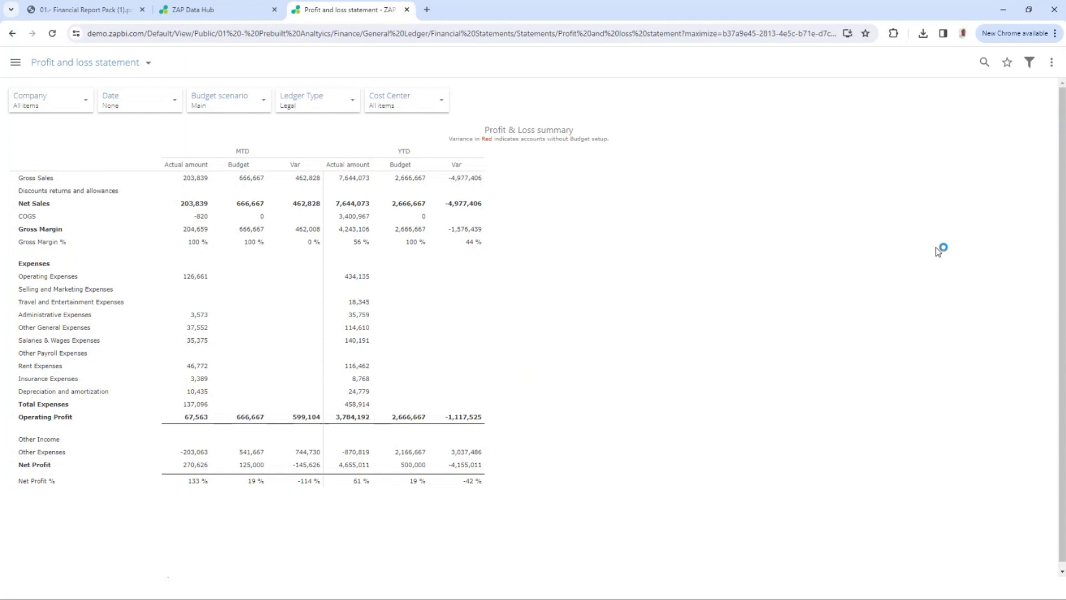
left_click(923, 34)
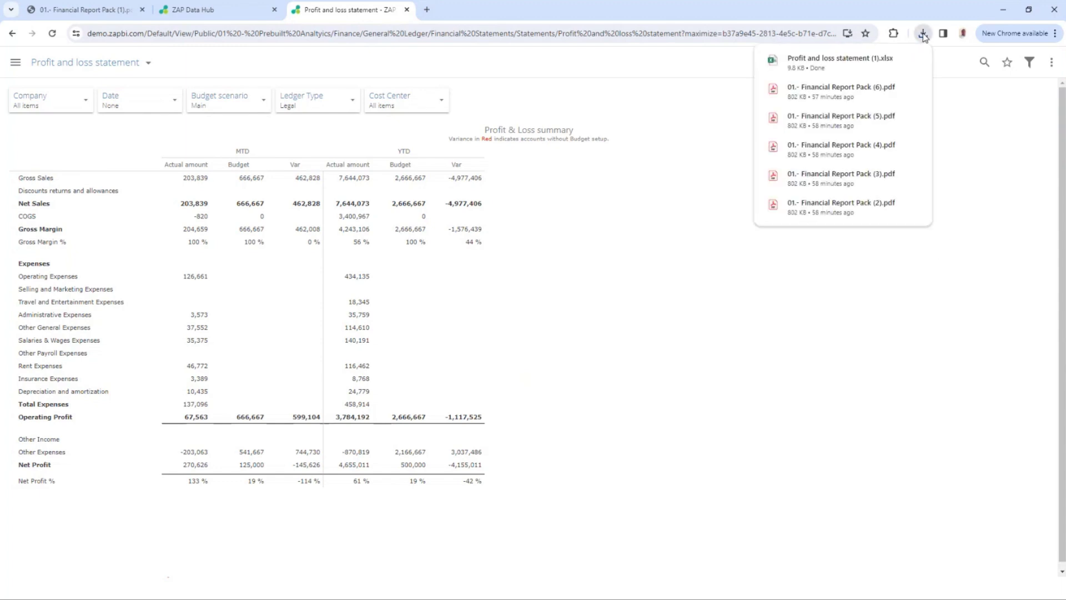
left_click(826, 65)
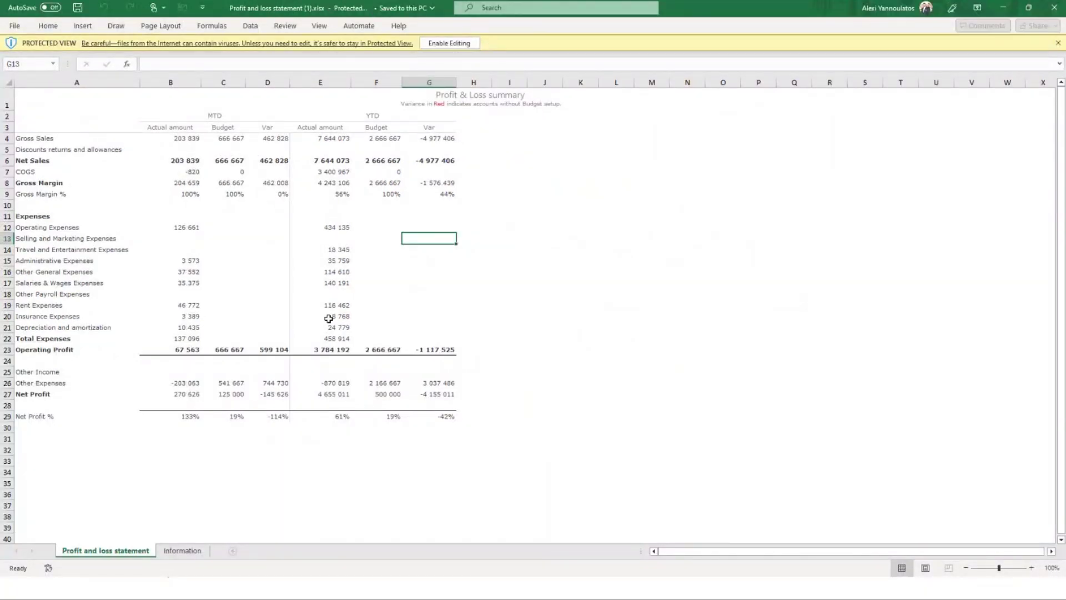
Review the Information sheet and the MTD actual amounts on the Profit and loss statement sheet, and close the workbook
left_click(181, 552)
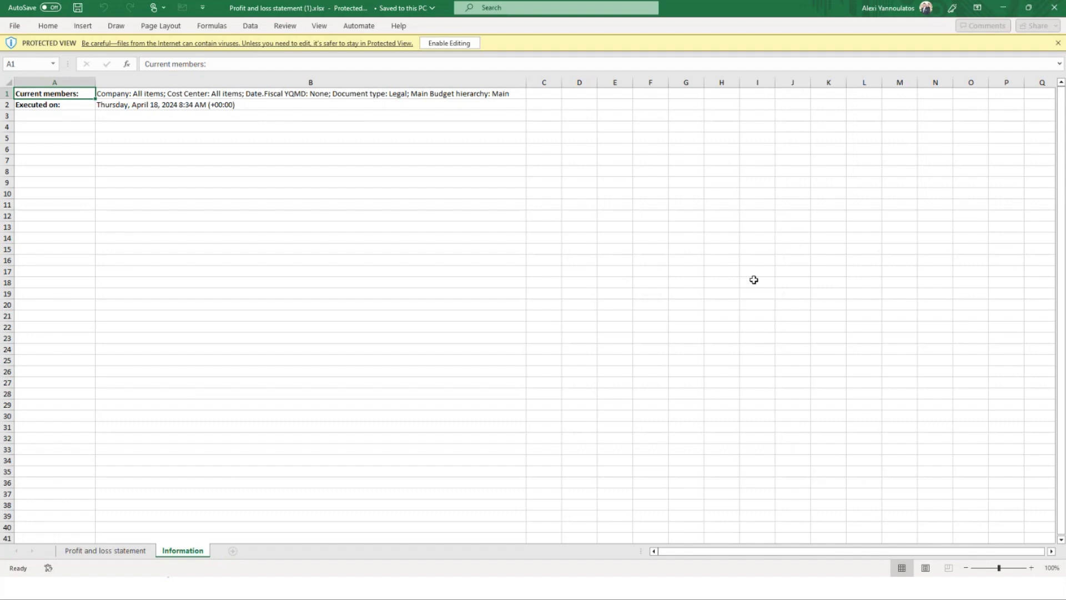
left_click(118, 552)
left_click_drag(184, 160, 185, 200)
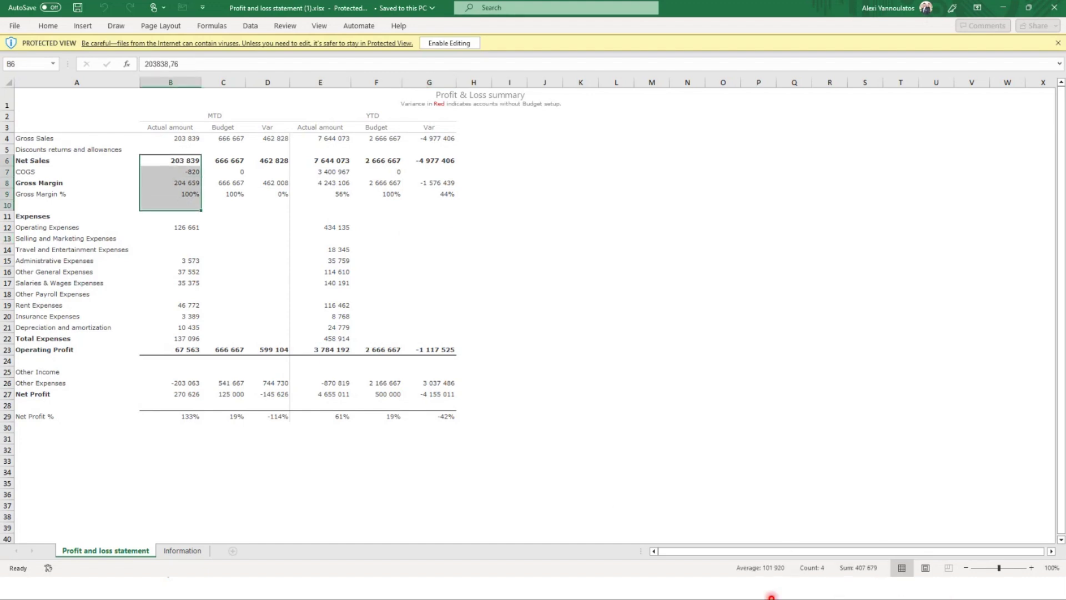
left_click_drag(187, 263, 192, 346)
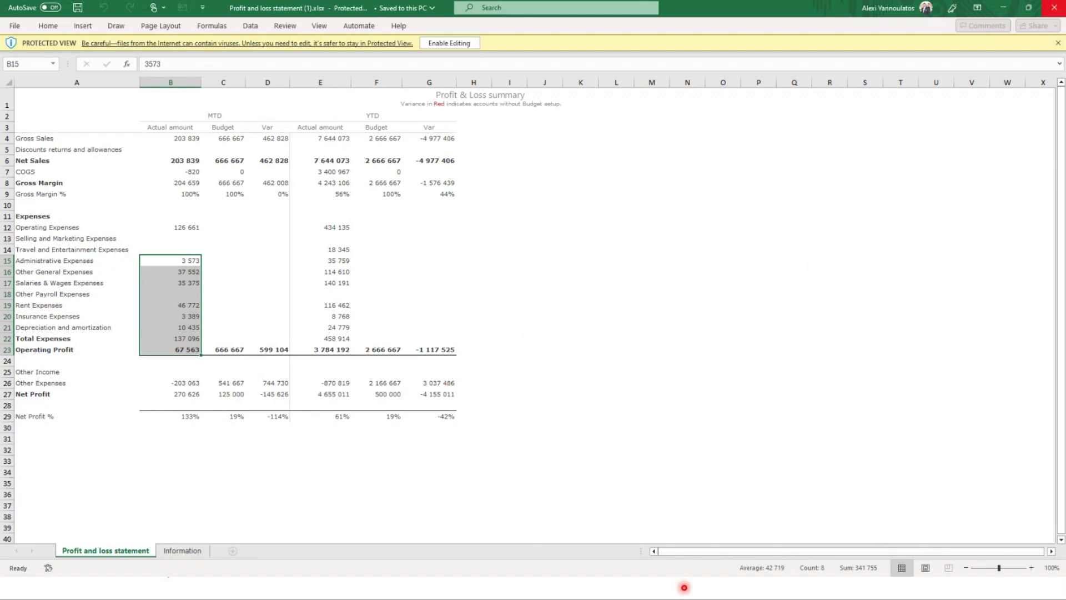
left_click(1057, 8)
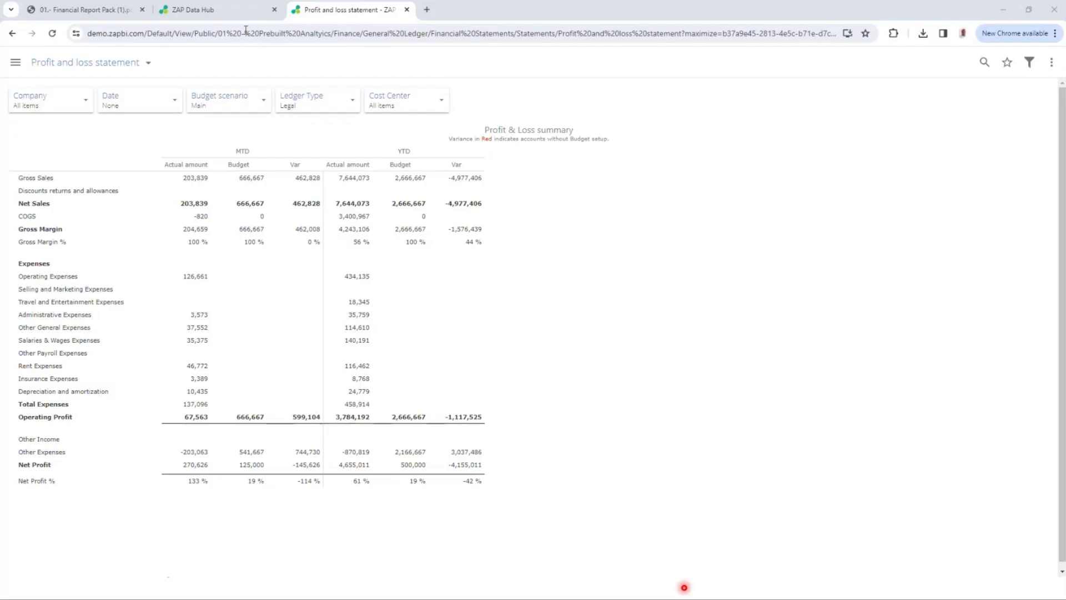
Switch to the ZAP Data Hub New Model page, inspect the SAP Business One source's details, and browse the available data sources
left_click(101, 65)
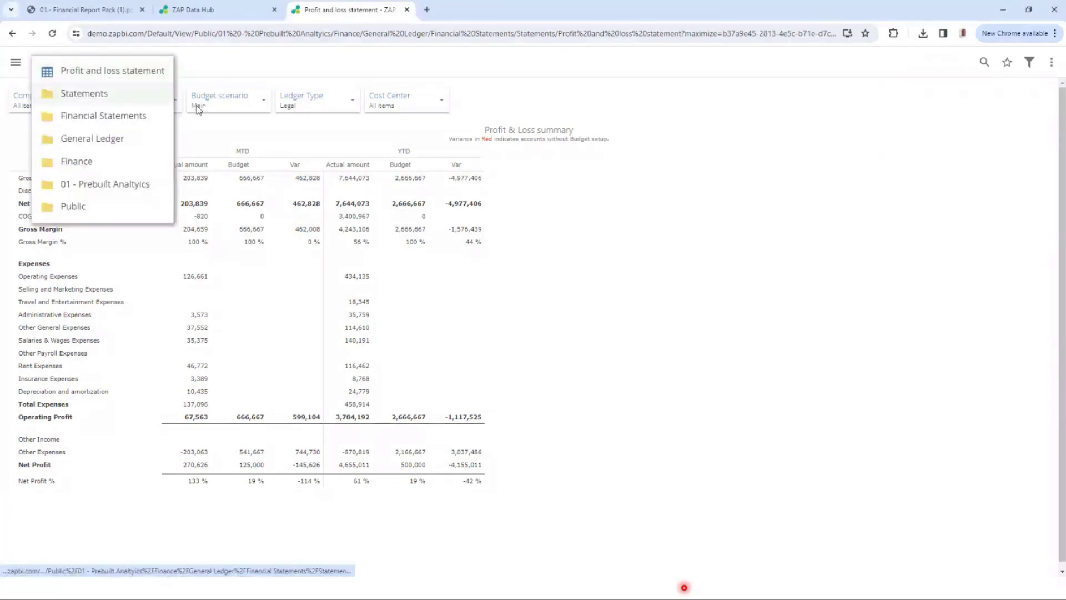
left_click(606, 298)
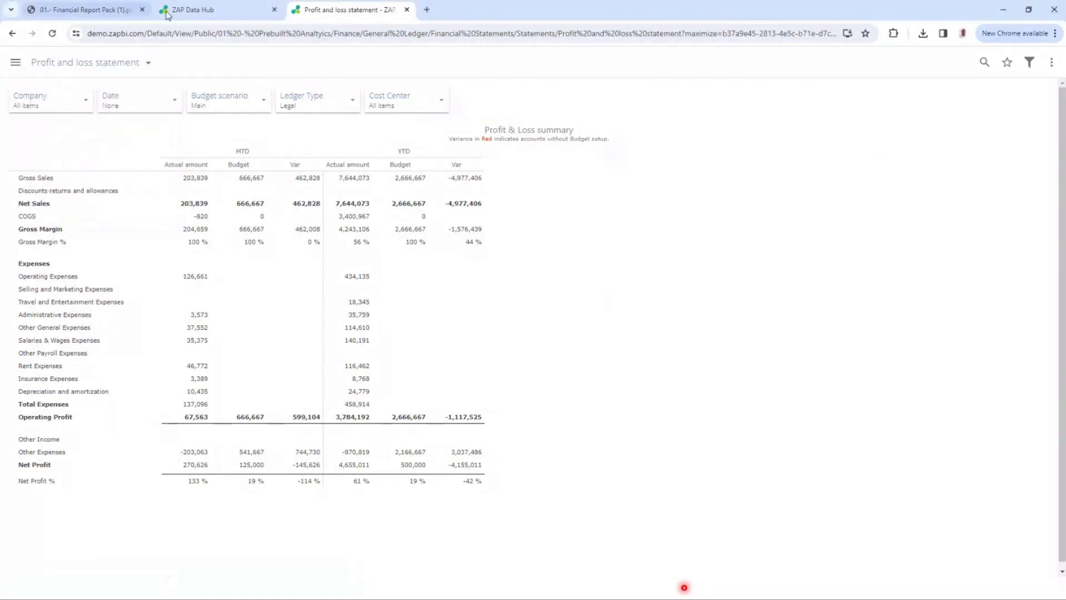
left_click(232, 10)
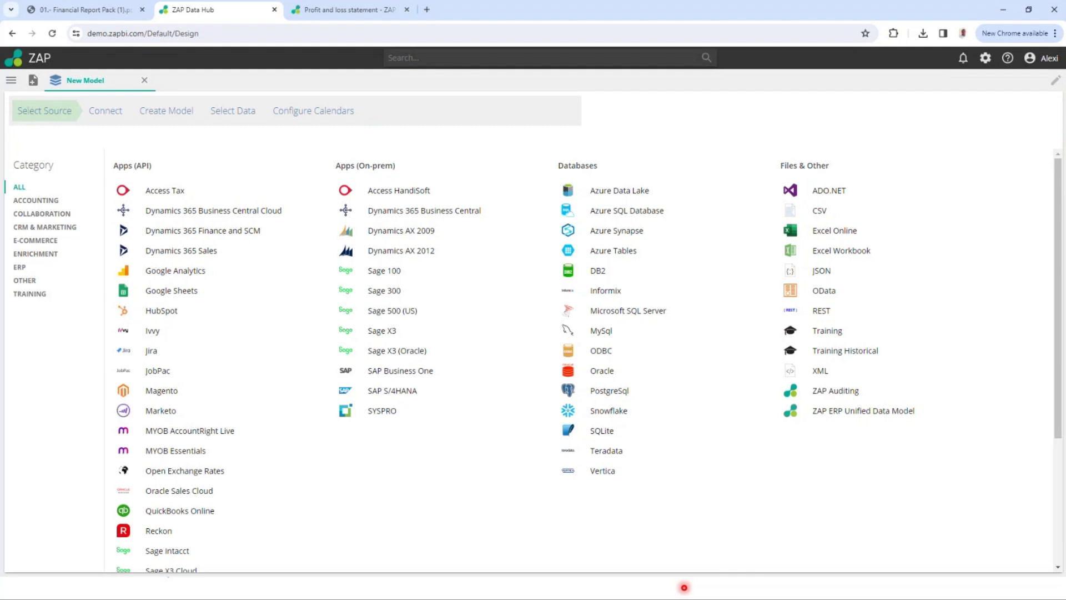
left_click(396, 375)
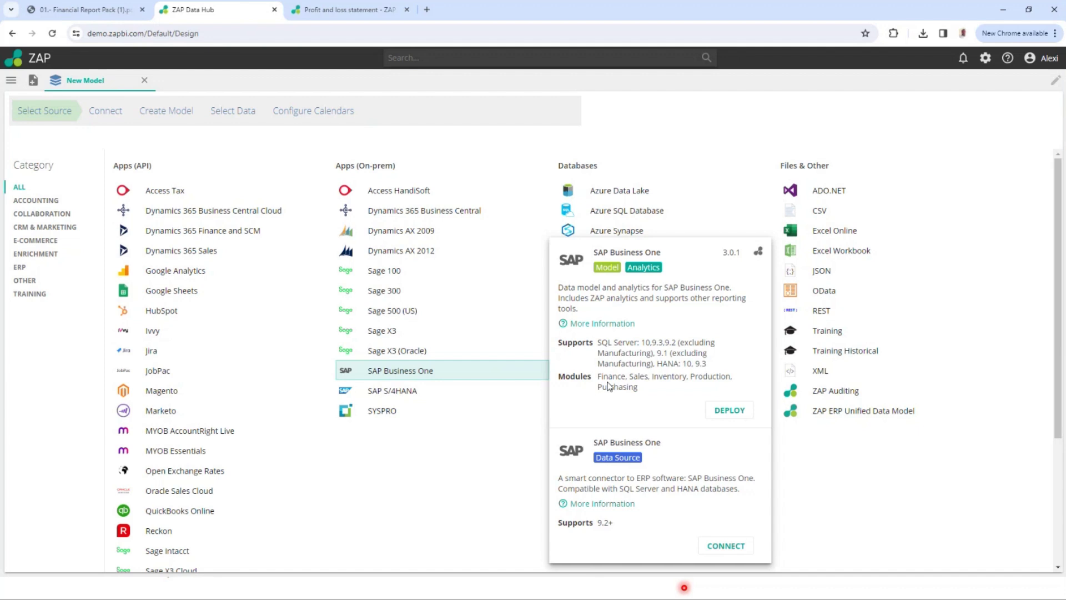
left_click(929, 272)
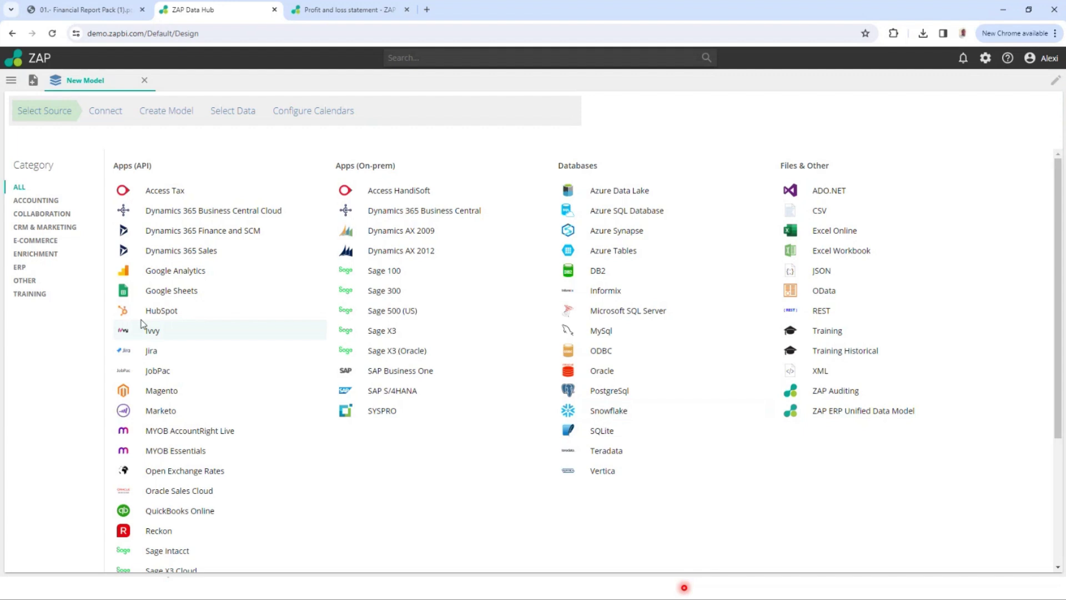
scroll(186, 324, "down", 3)
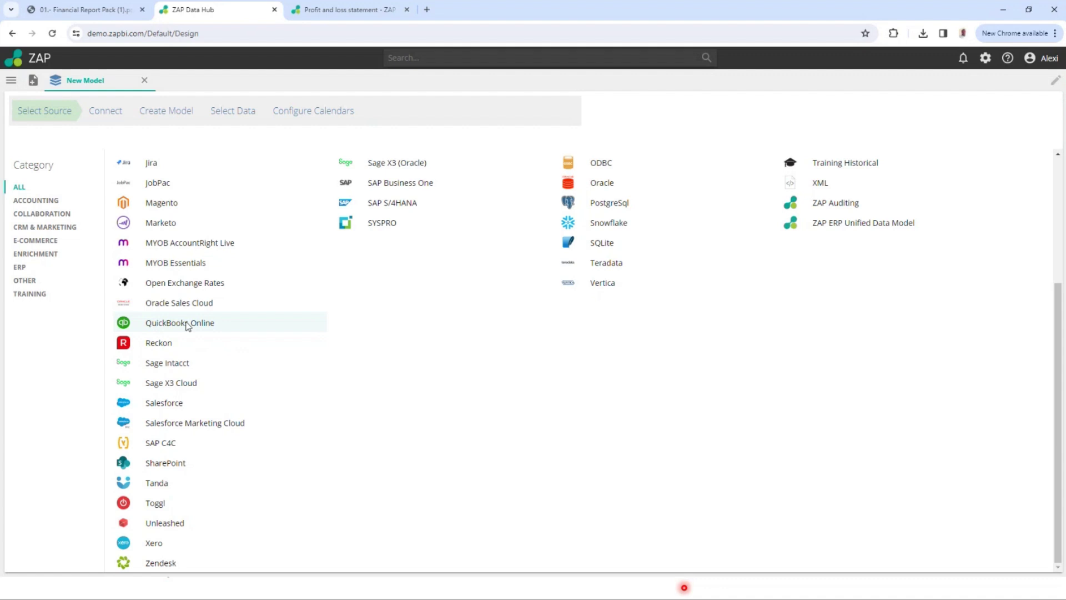
scroll(186, 325, "up", 2)
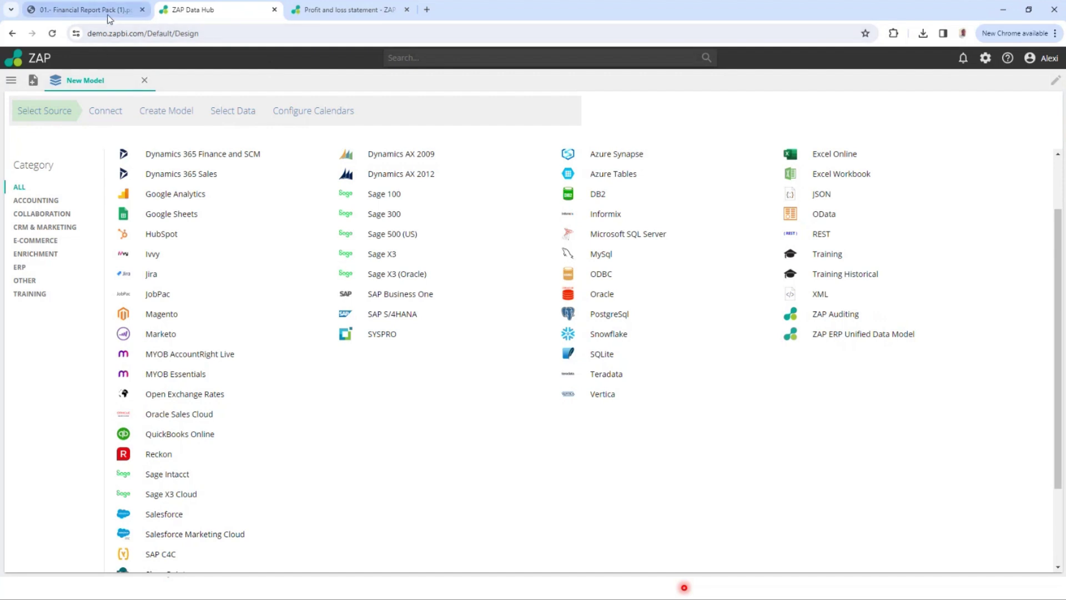
Switch to the 01.- Financial Report Pack (1).pdf document and view its Financial Position Overview and financial statements on pages 2 and 3
mouse_move(110, 20)
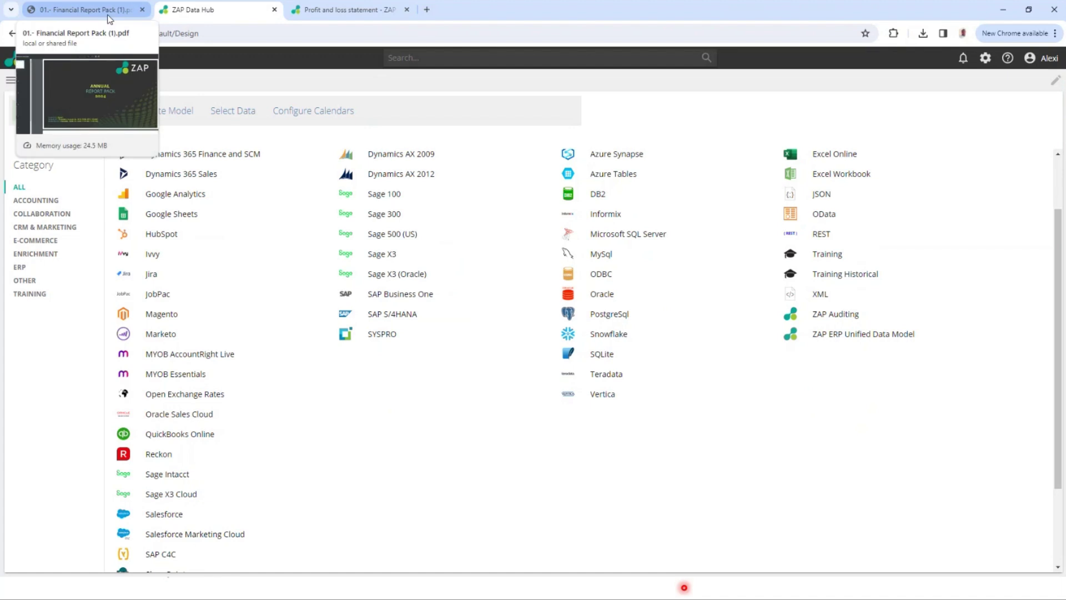
left_click(110, 20)
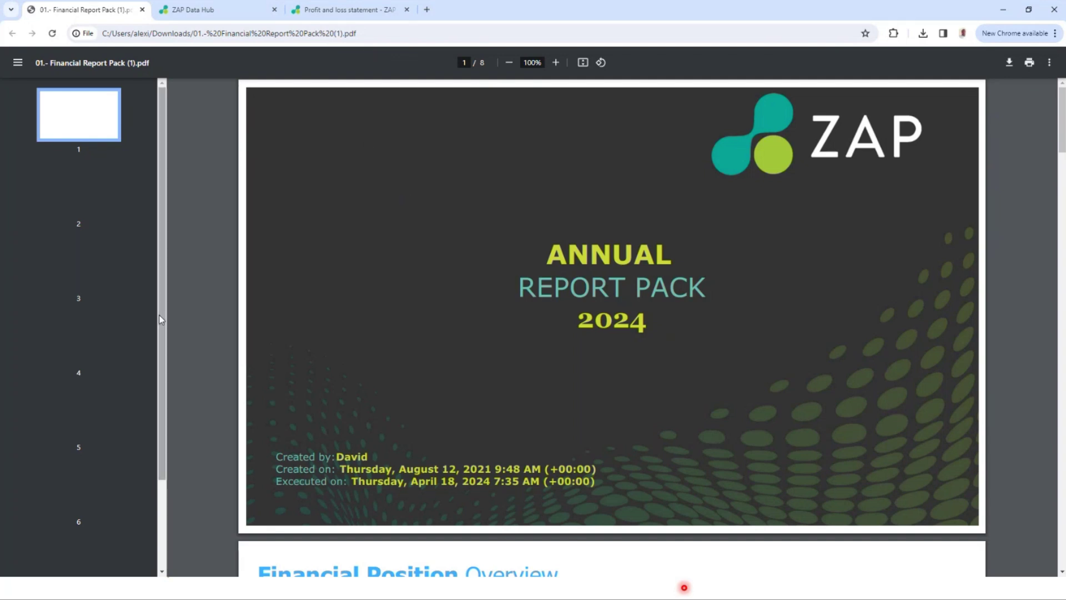
left_click(83, 196)
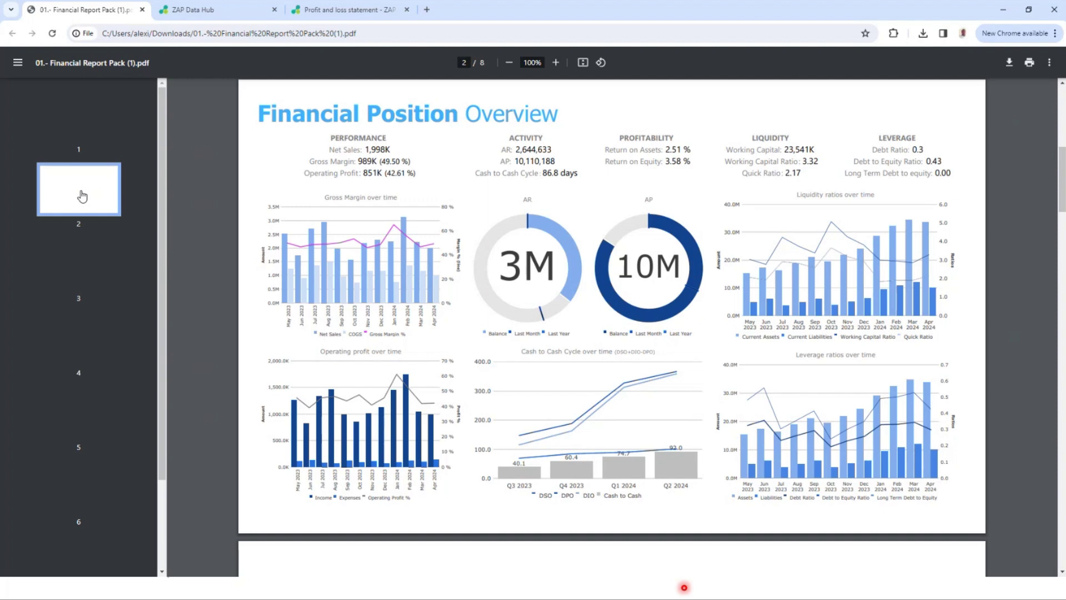
left_click(81, 247)
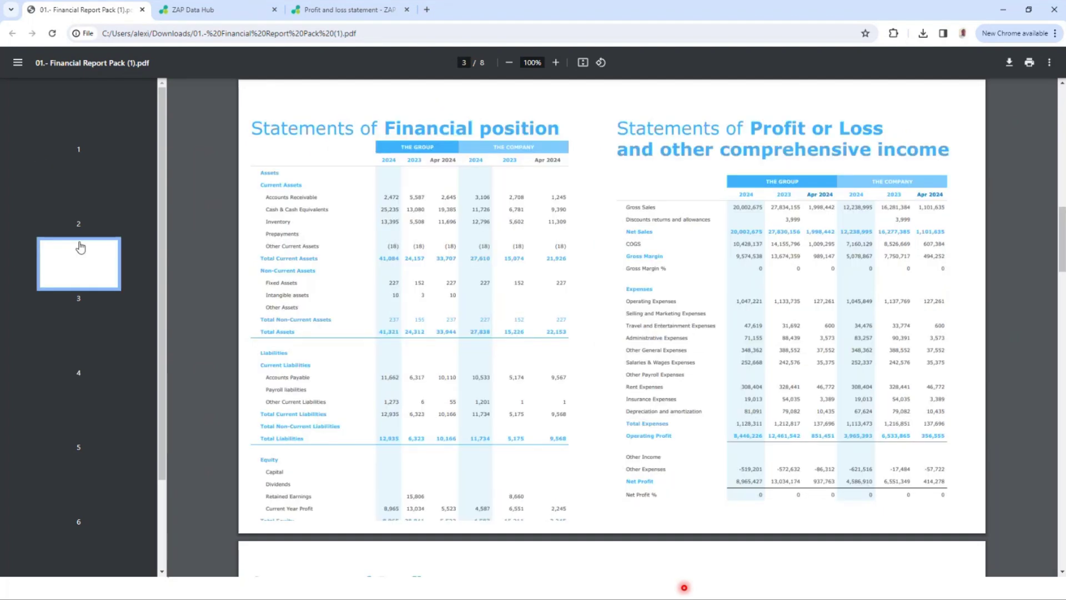